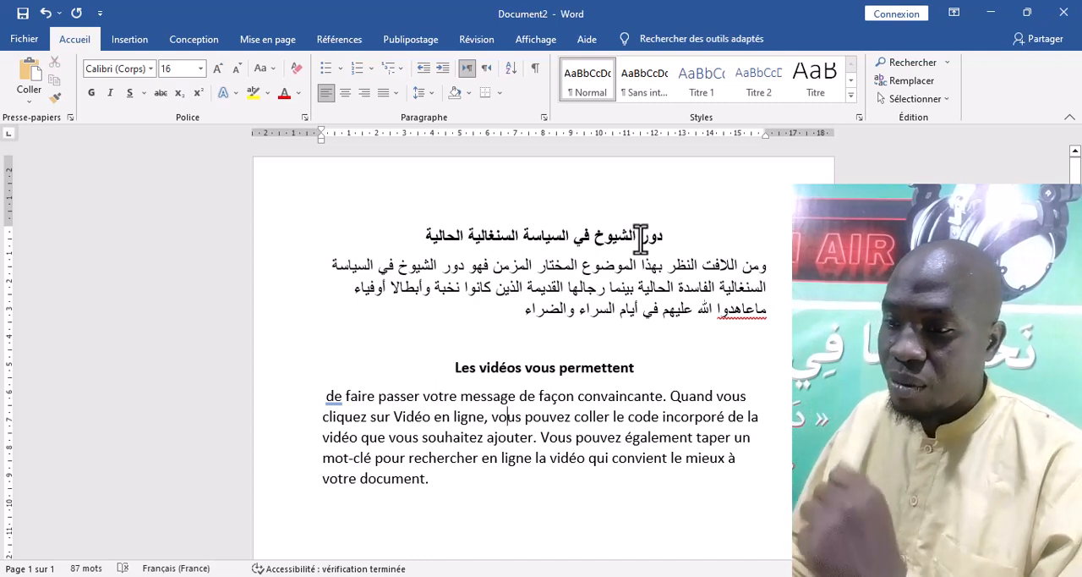
left_click(549, 238)
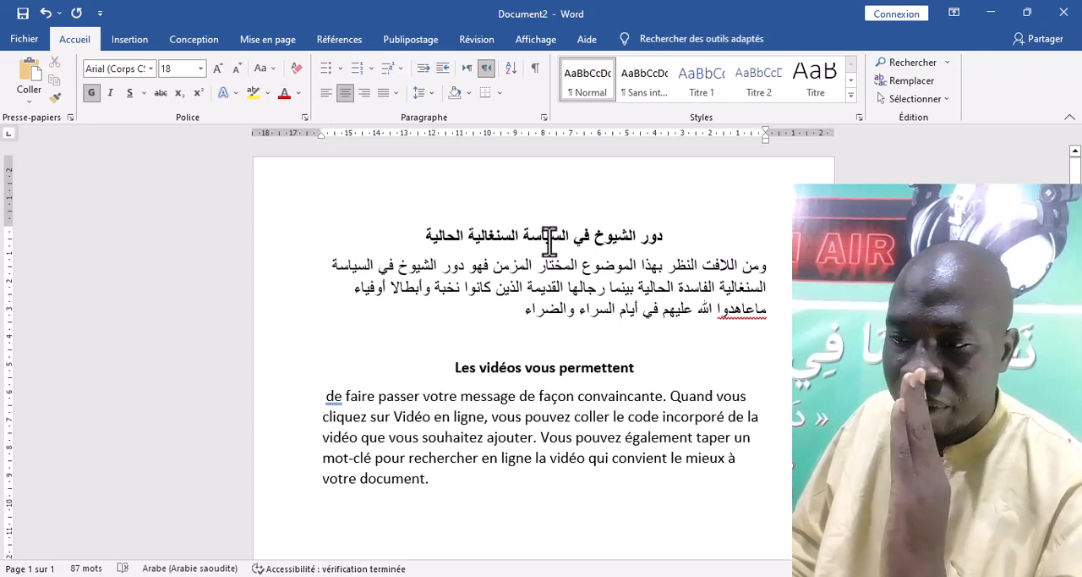
left_click(501, 92)
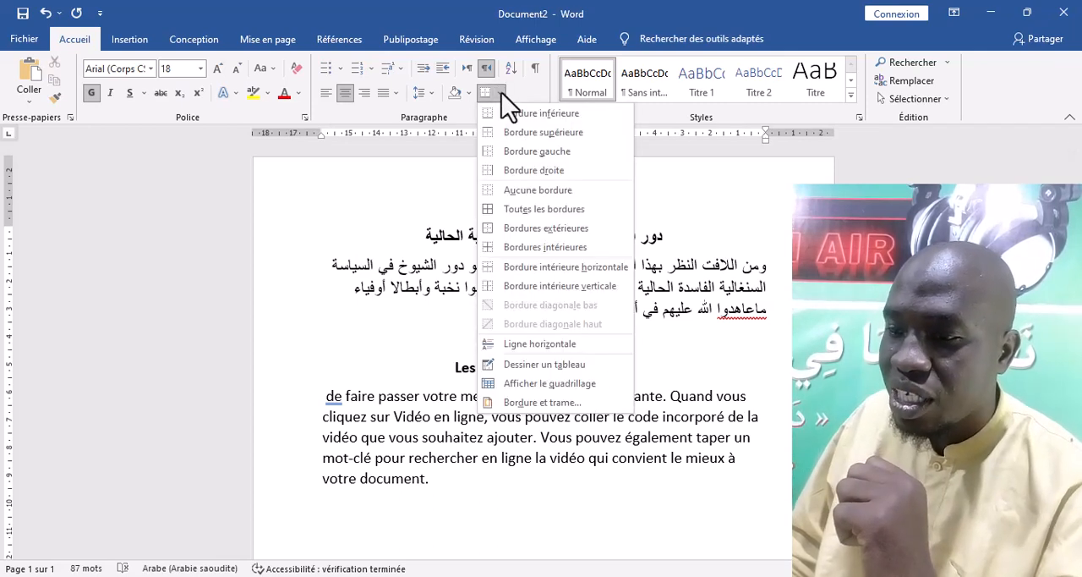
left_click(735, 314)
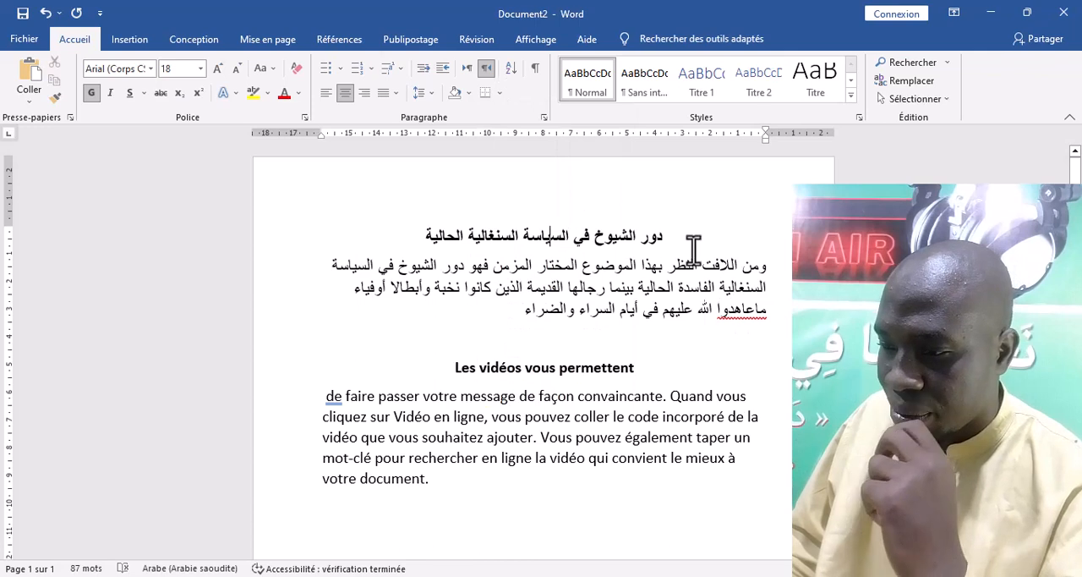
Insert five blank lines above the Arabic title to move it down the page
left_click(667, 233)
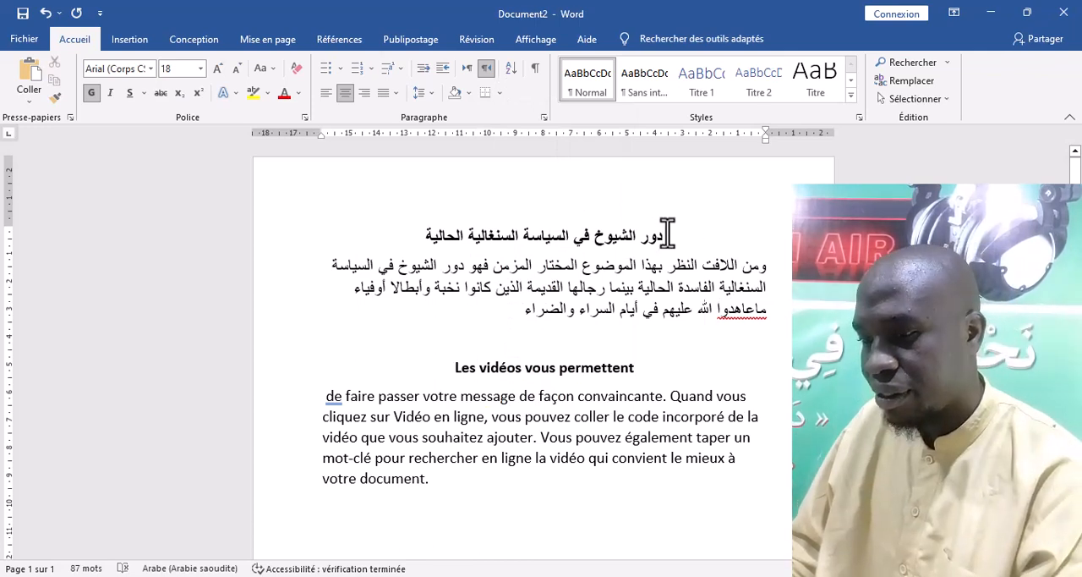
key("Return")
key("Return")
key("Return")
key("Return")
key("Return")
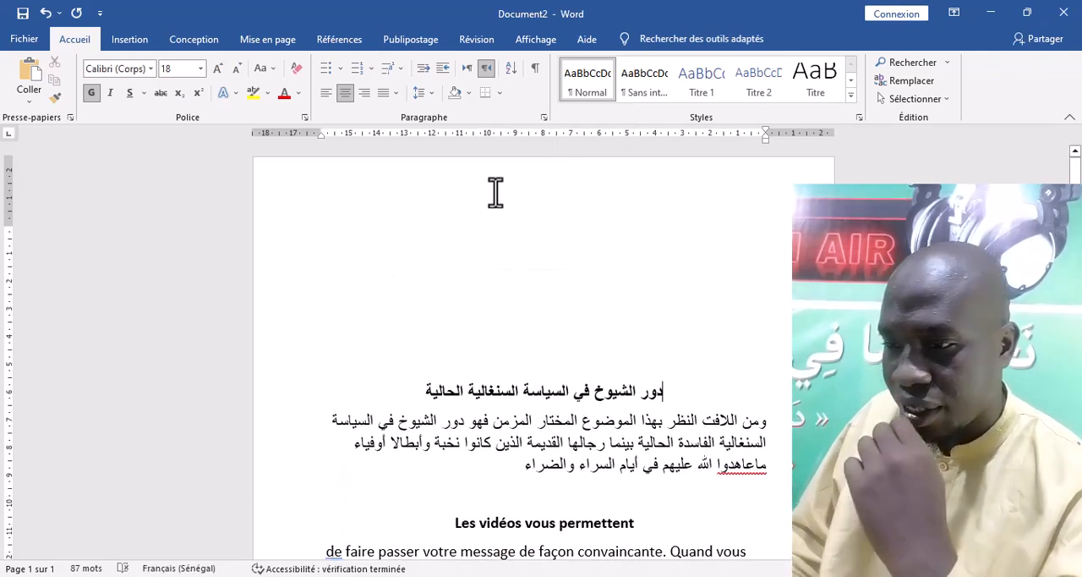
left_click(550, 391)
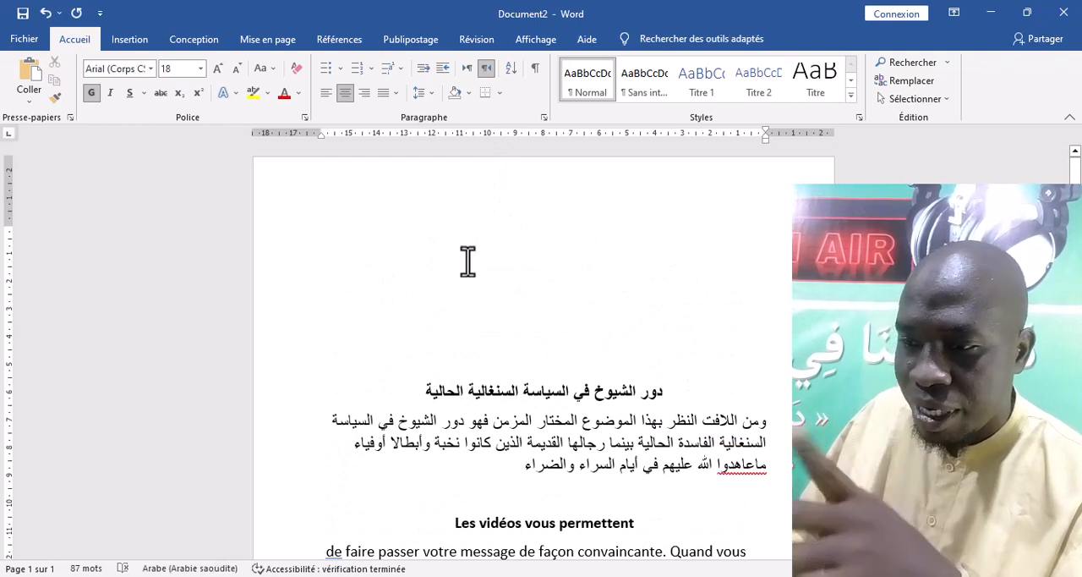
left_click(498, 94)
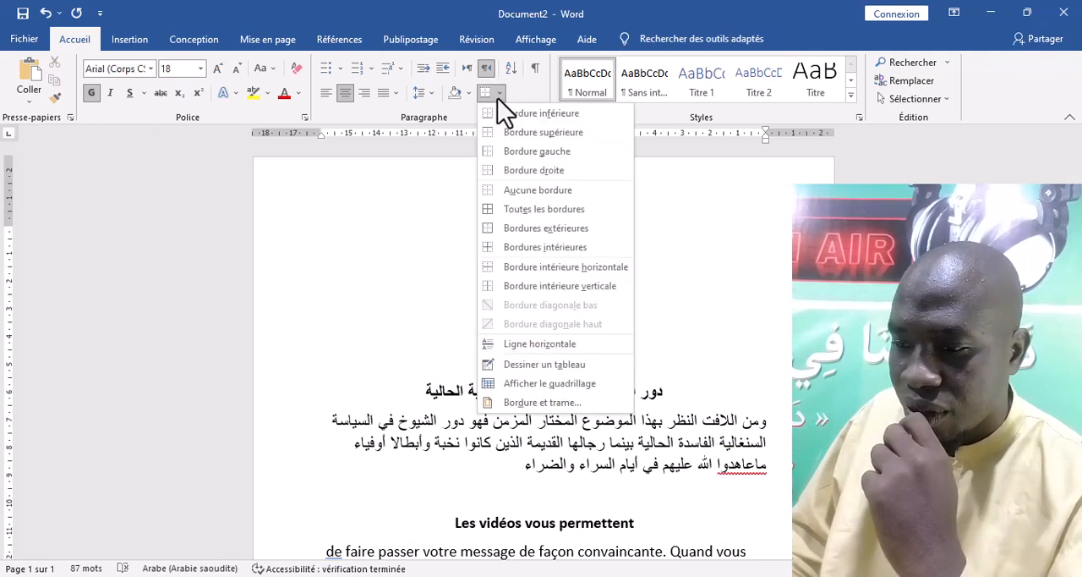
left_click(682, 410)
Add two more blank lines directly above the Arabic title
left_click(674, 392)
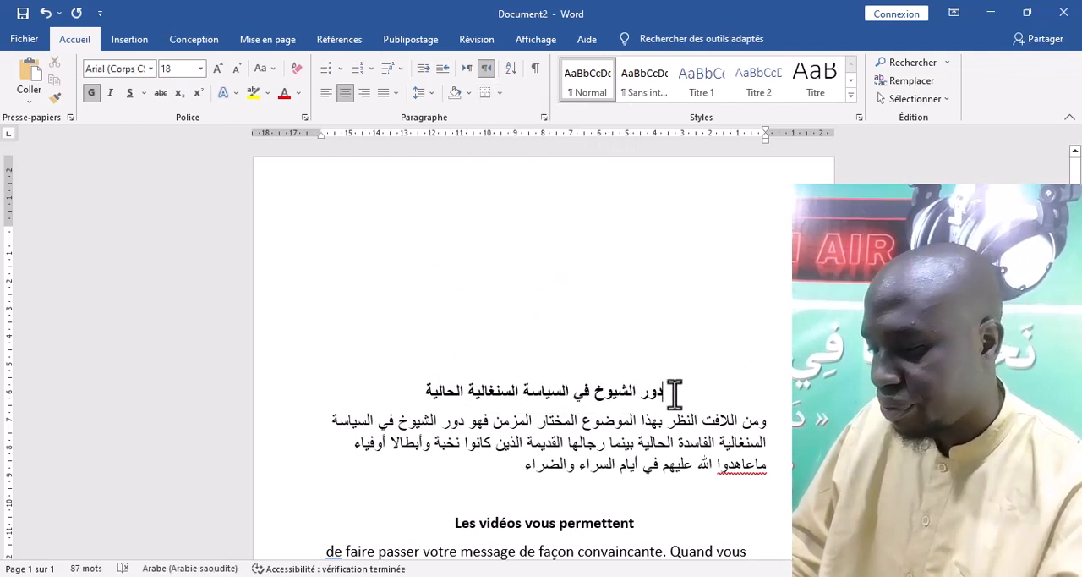
key("Return")
key("Return")
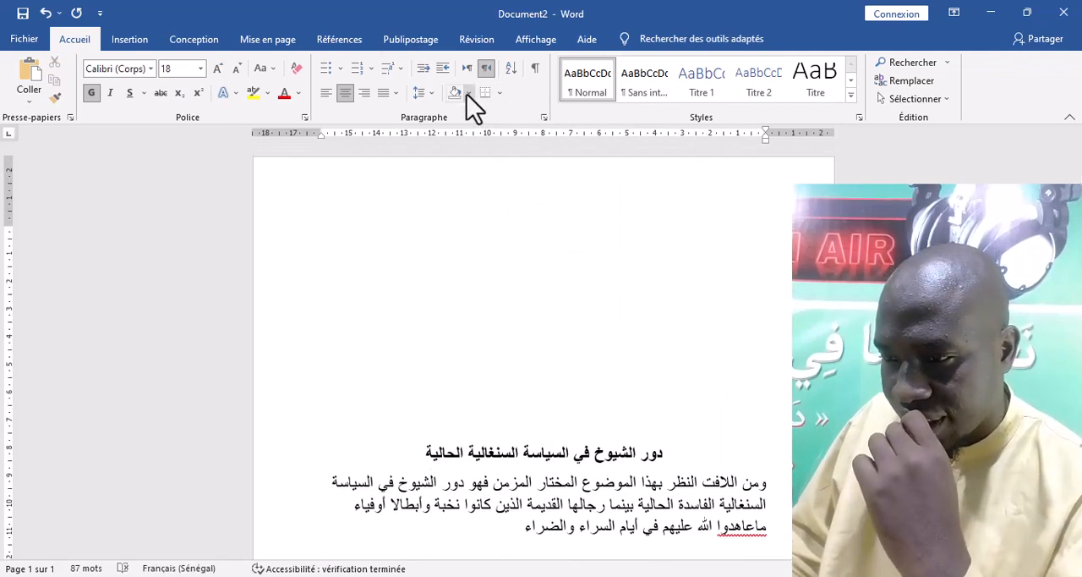
left_click(499, 94)
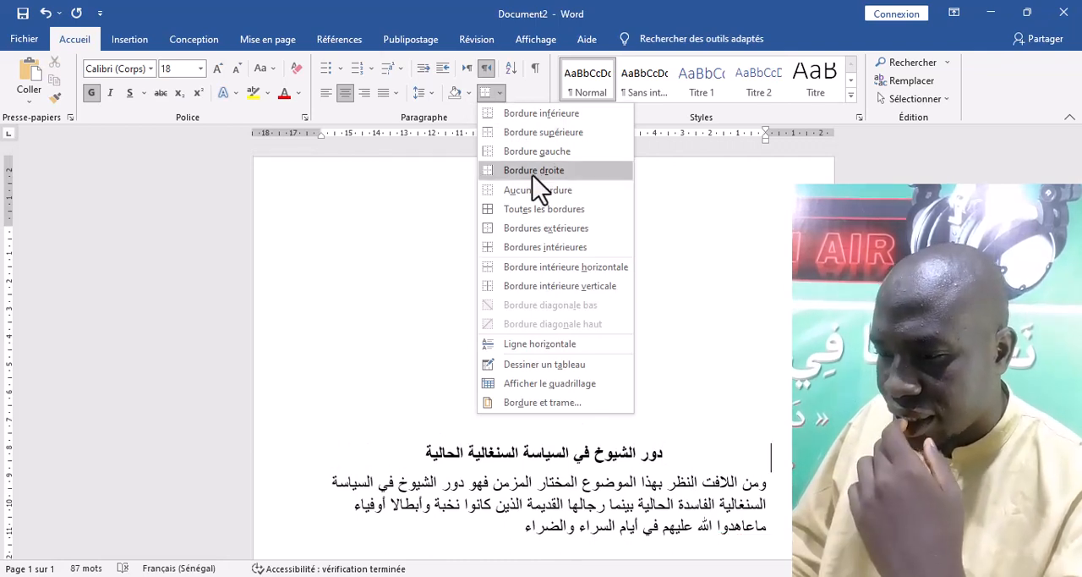
left_click(614, 456)
left_click(612, 452)
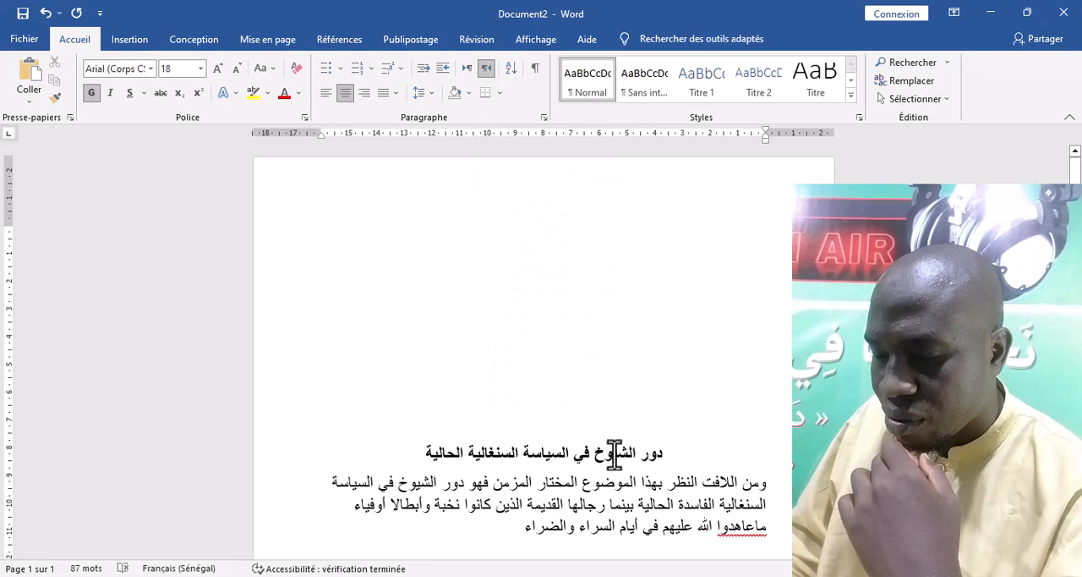
left_click(499, 93)
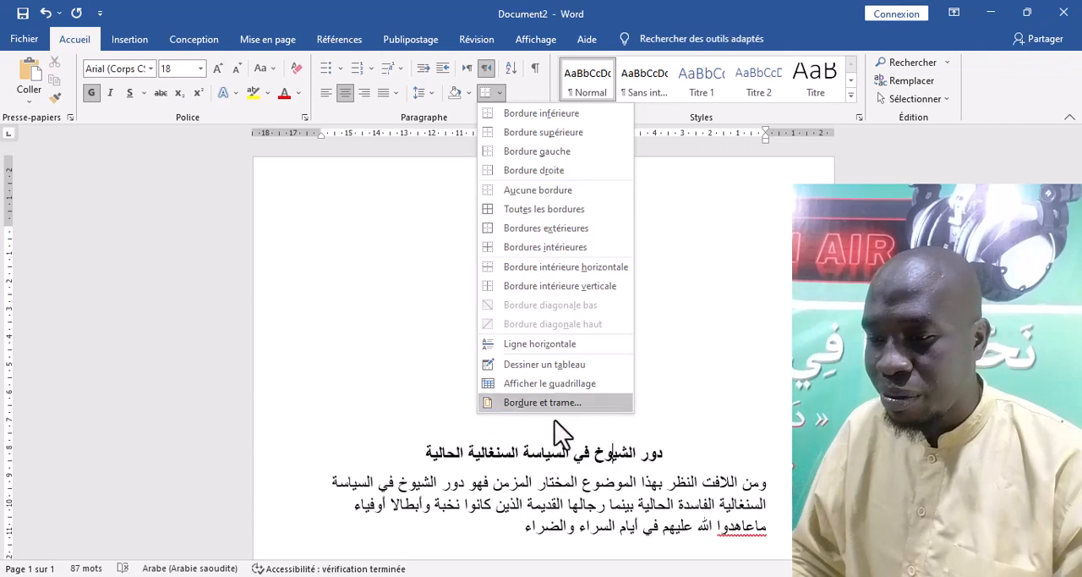
left_click(550, 455)
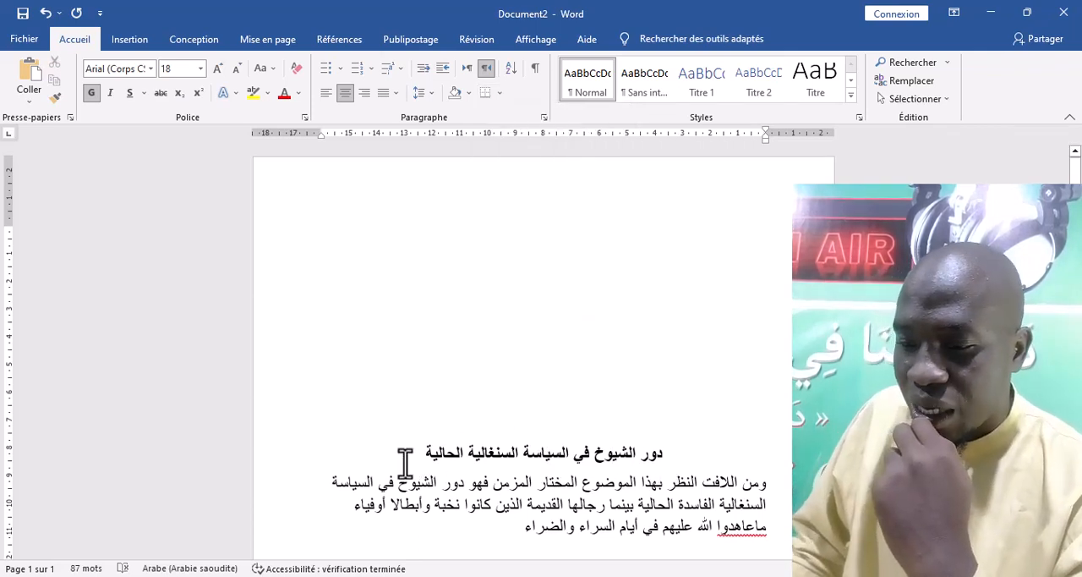
Set up an Encadrement border for the whole Arabic title line, using the triple line style with a thick centre line
left_click(287, 461)
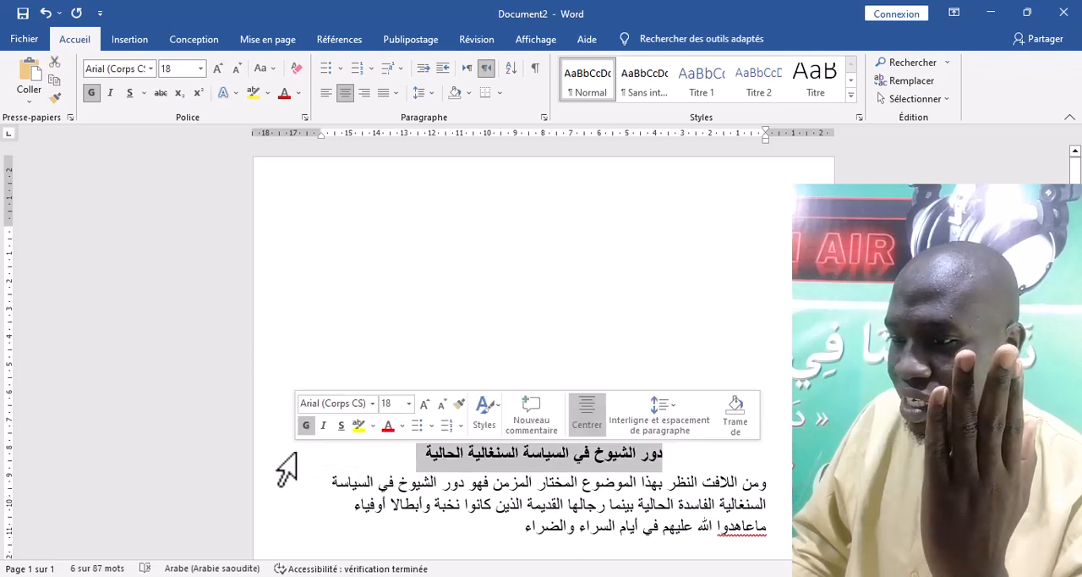
left_click(499, 93)
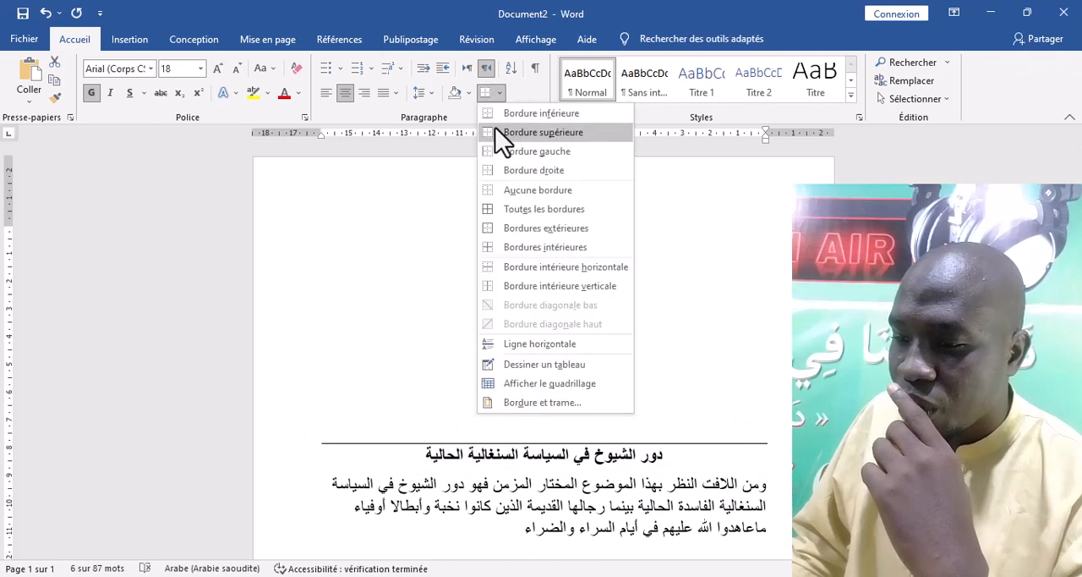
left_click(525, 402)
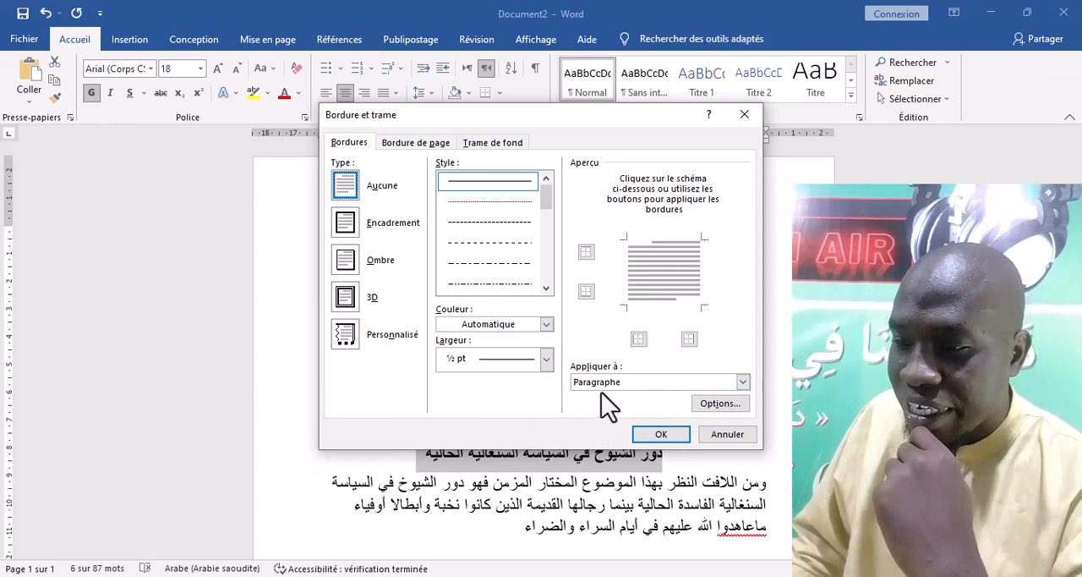
left_click(353, 227)
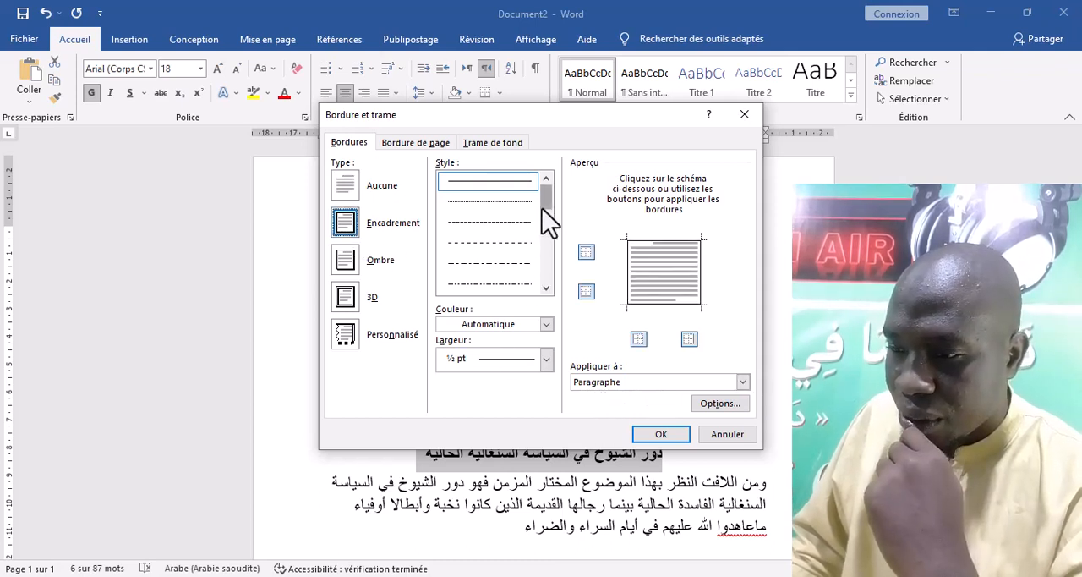
scroll(543, 209, "down", 2)
left_click(503, 224)
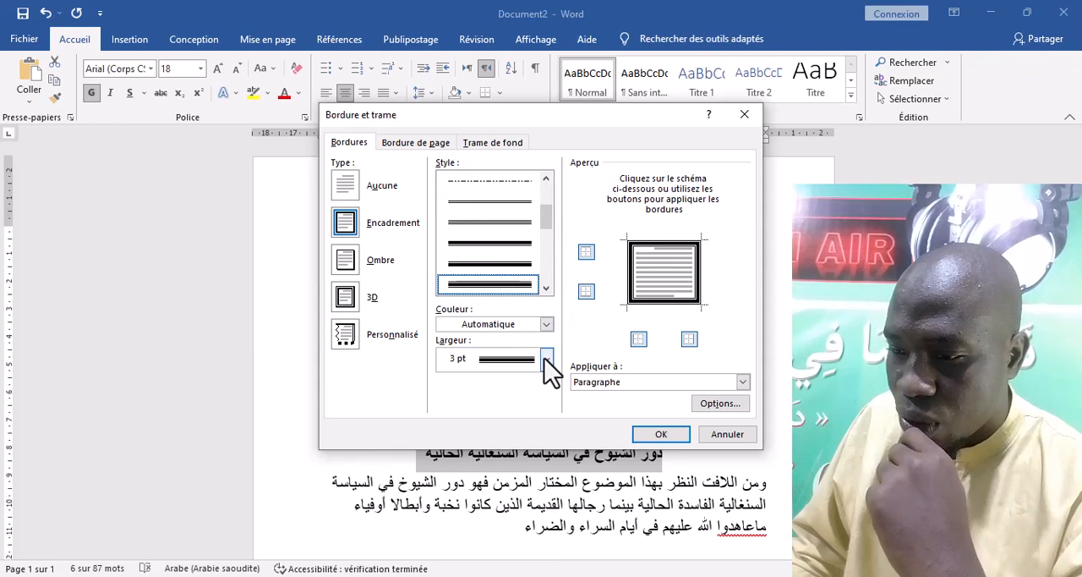
Colour the title's border orange, set its width to 1 ½ pt, and apply it to Texte
left_click(546, 326)
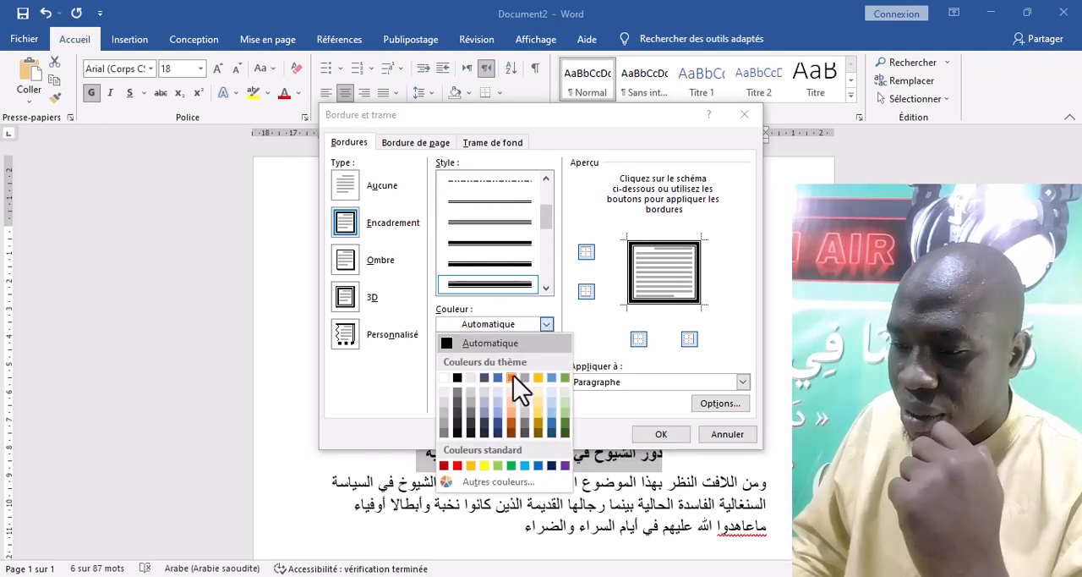
left_click(512, 377)
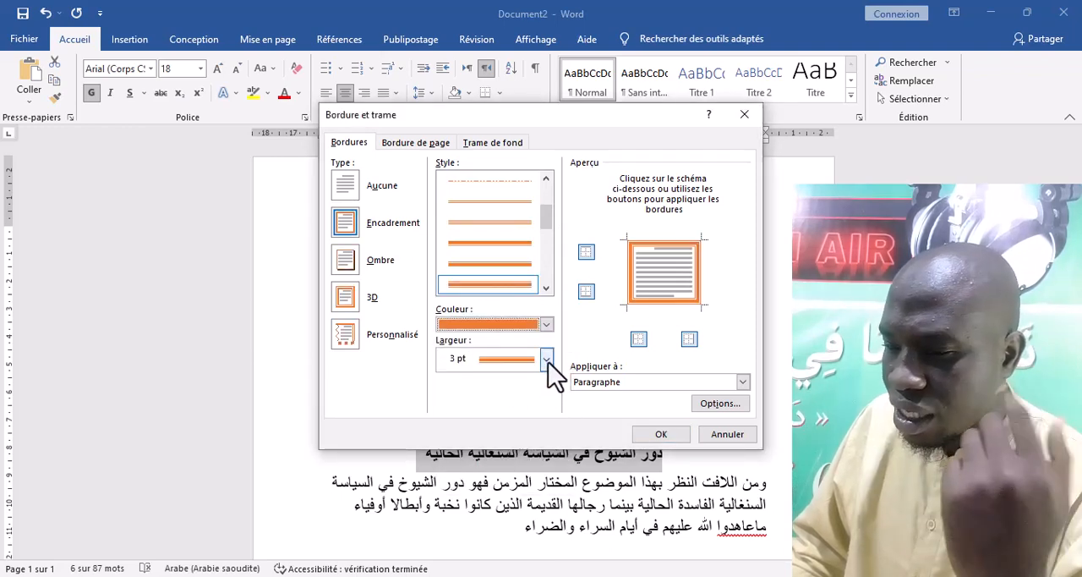
left_click(547, 358)
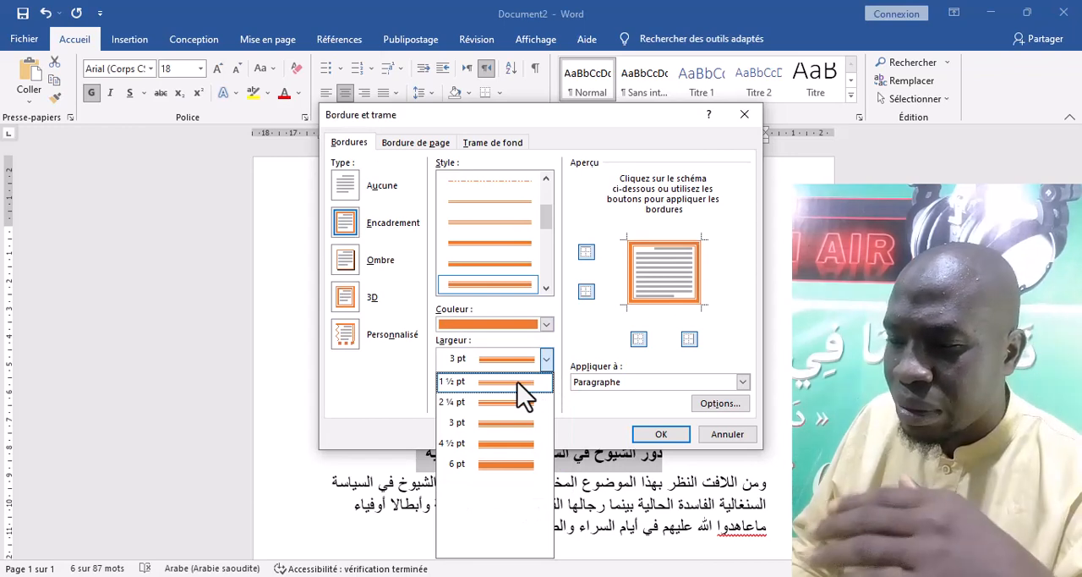
left_click(508, 382)
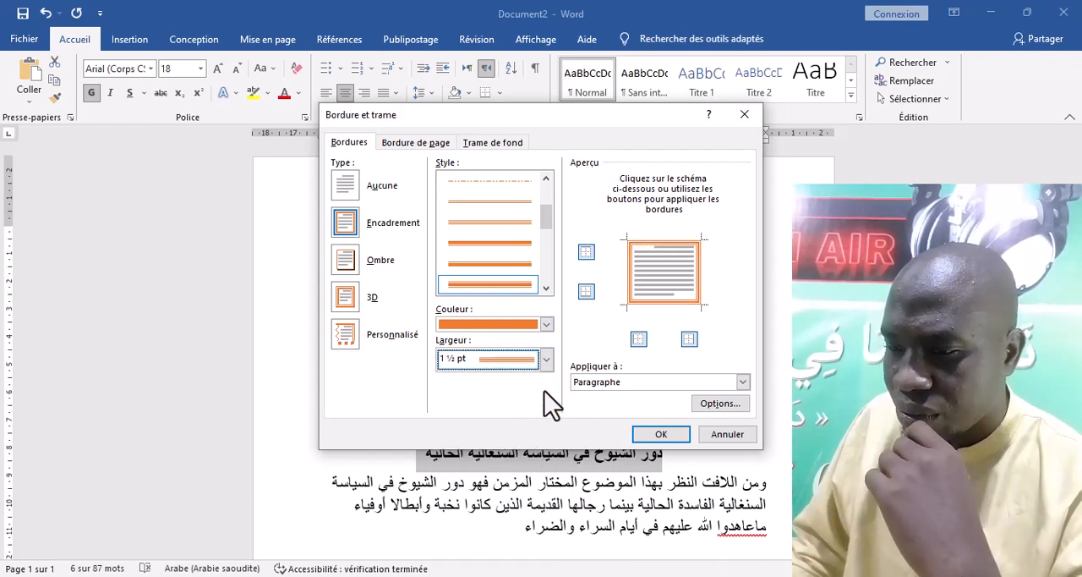
left_click(744, 382)
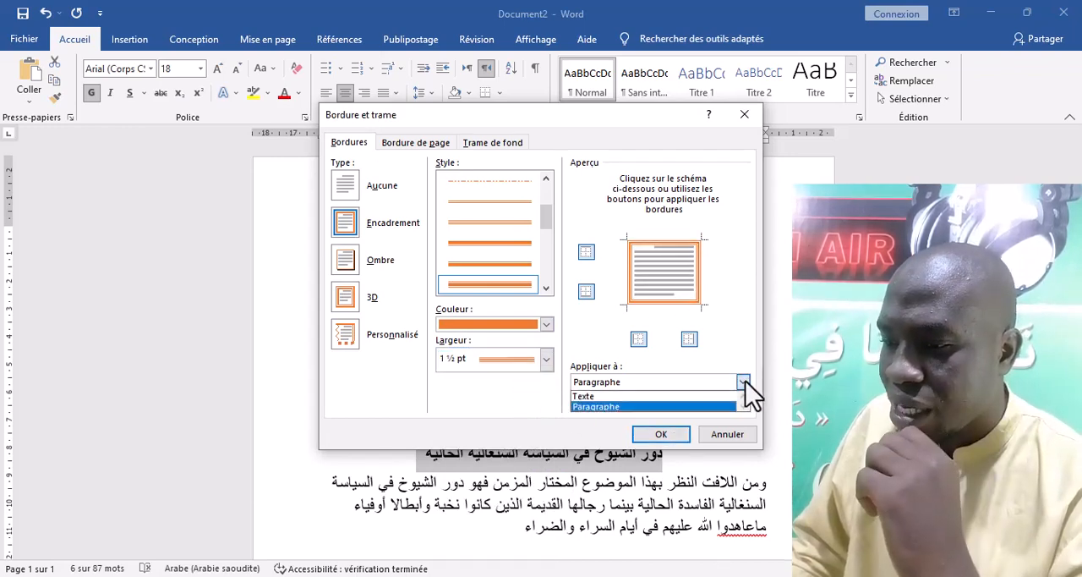
left_click(673, 396)
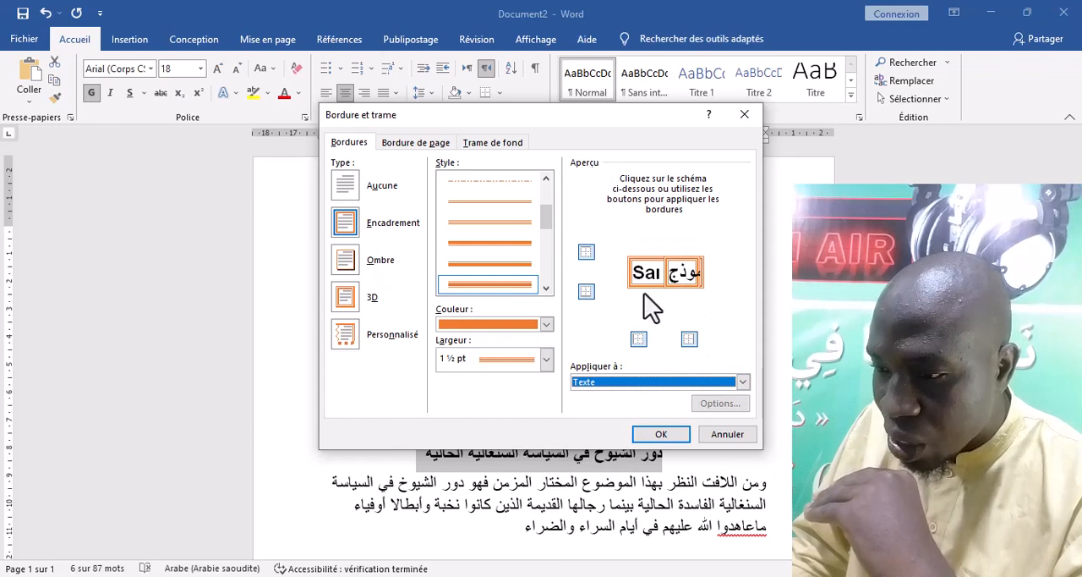
left_click(661, 434)
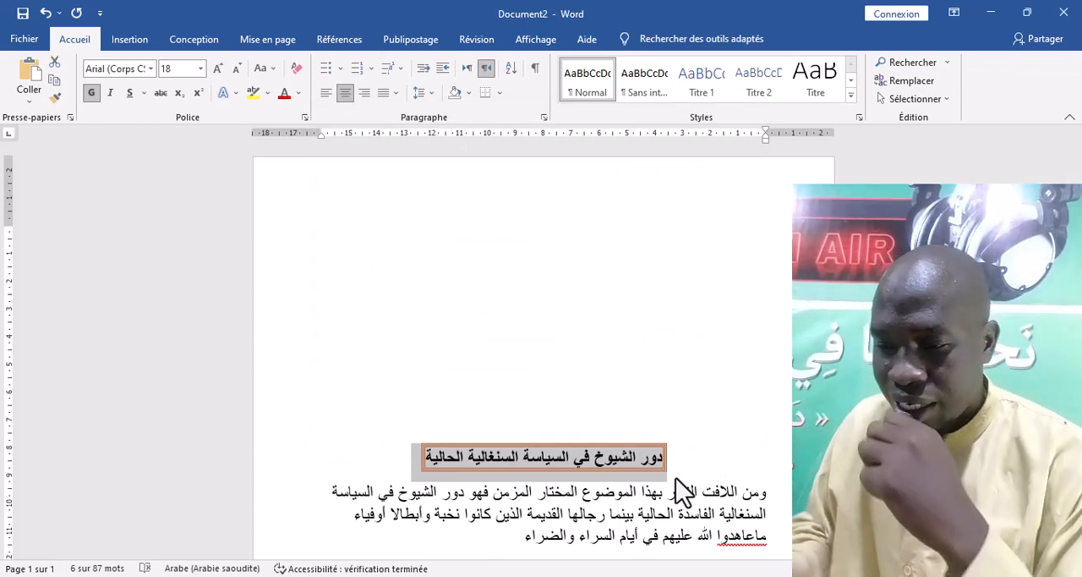
Replace the Arabic title's border with a dashed ½ pt box in the Automatique colour, applied to Texte
scroll(622, 479, "down", 1)
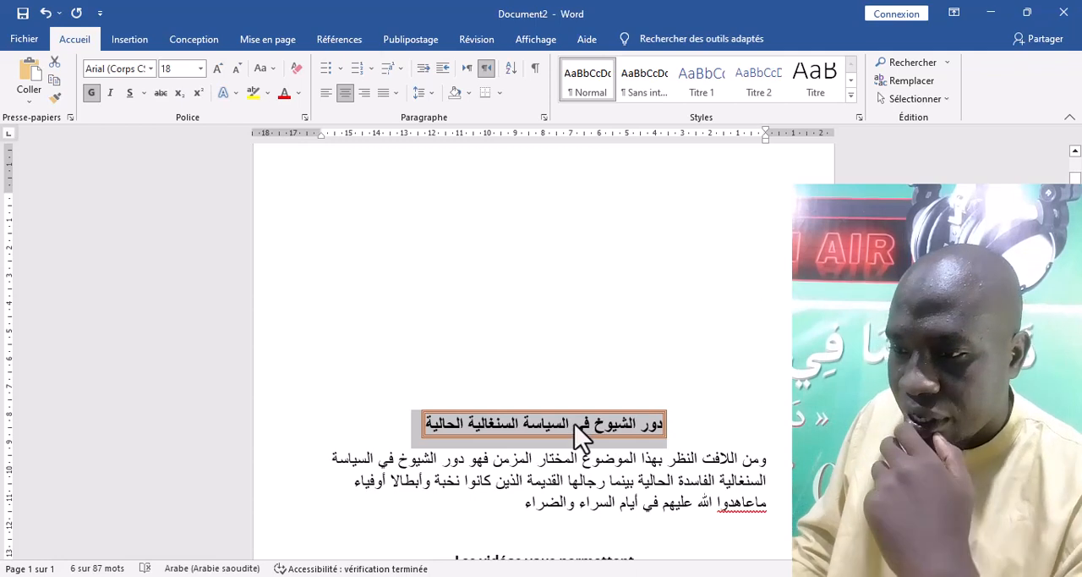
left_click(500, 93)
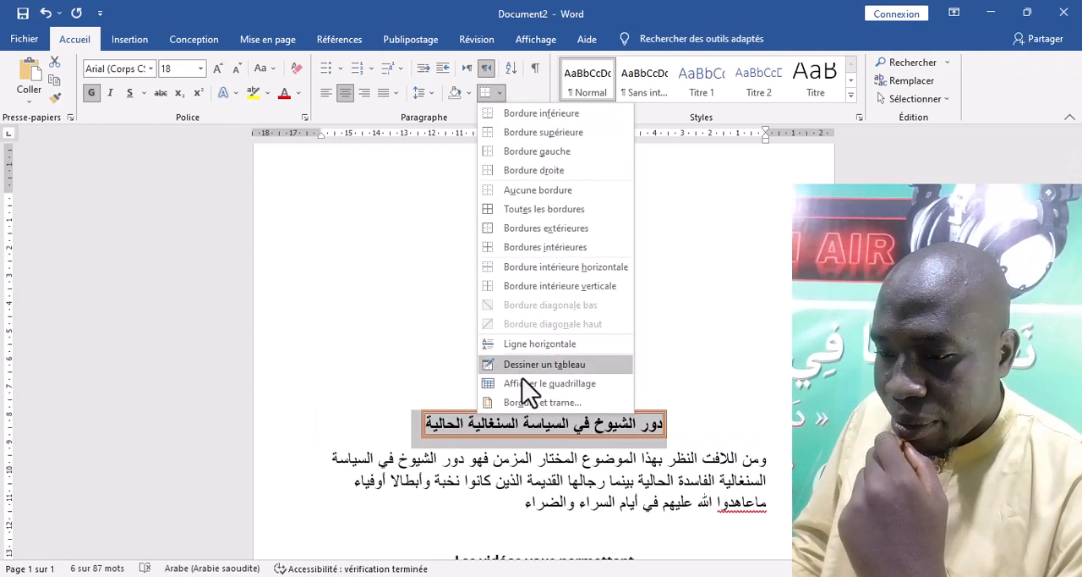
left_click(531, 403)
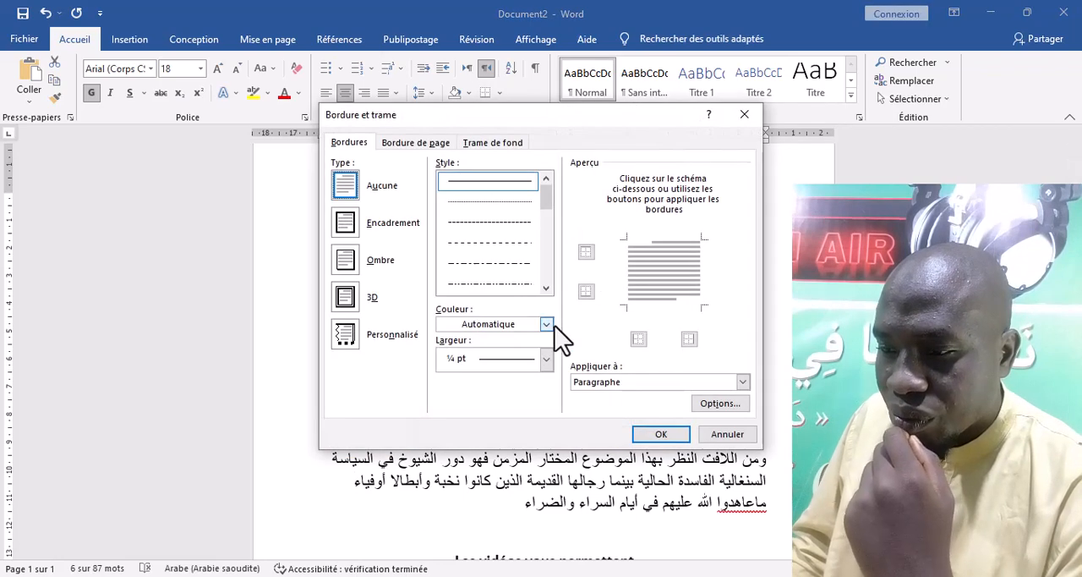
left_click(505, 245)
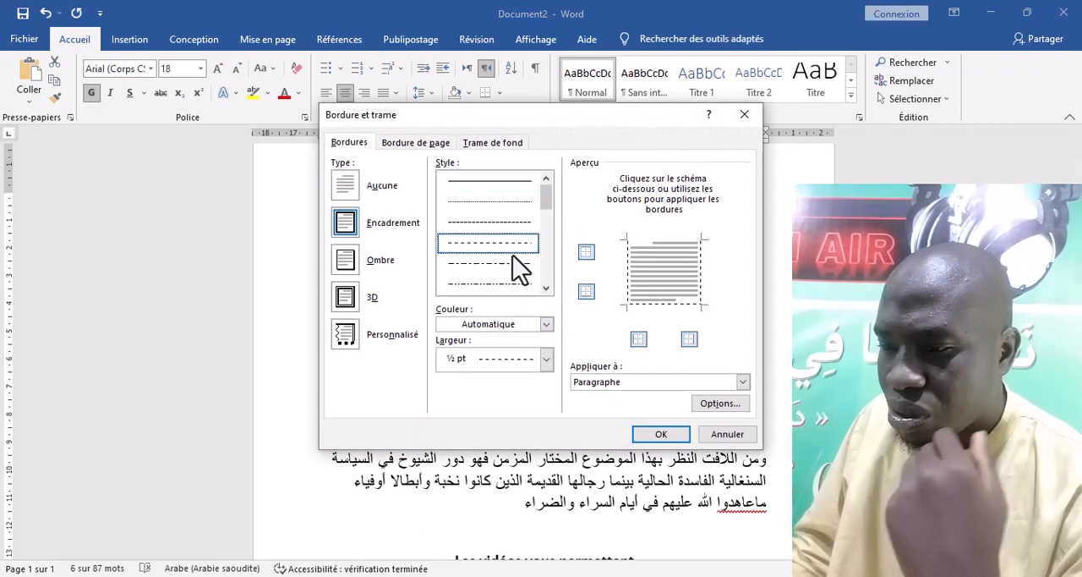
left_click(742, 383)
left_click(676, 396)
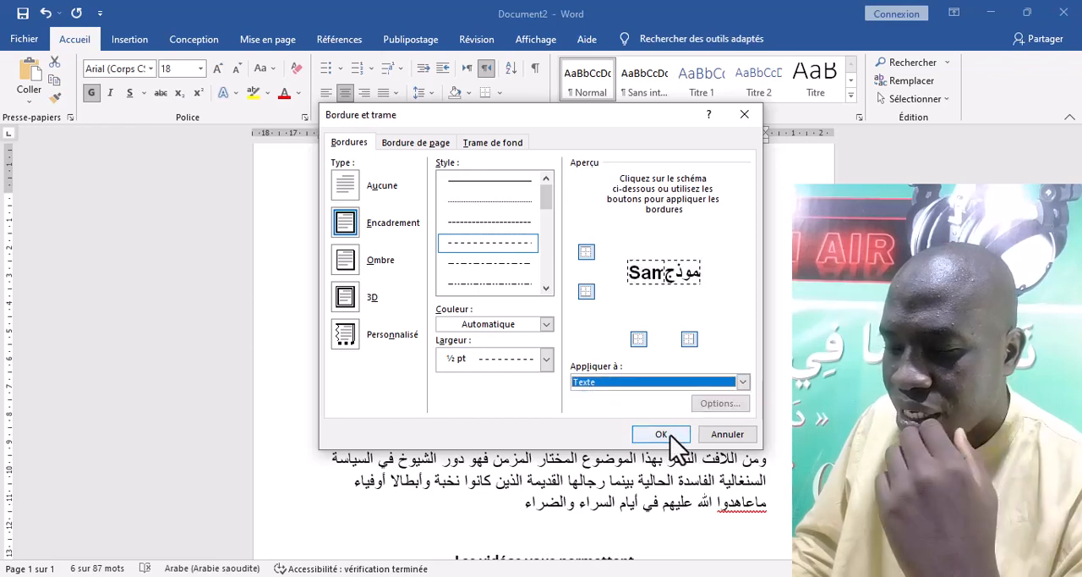
left_click(671, 434)
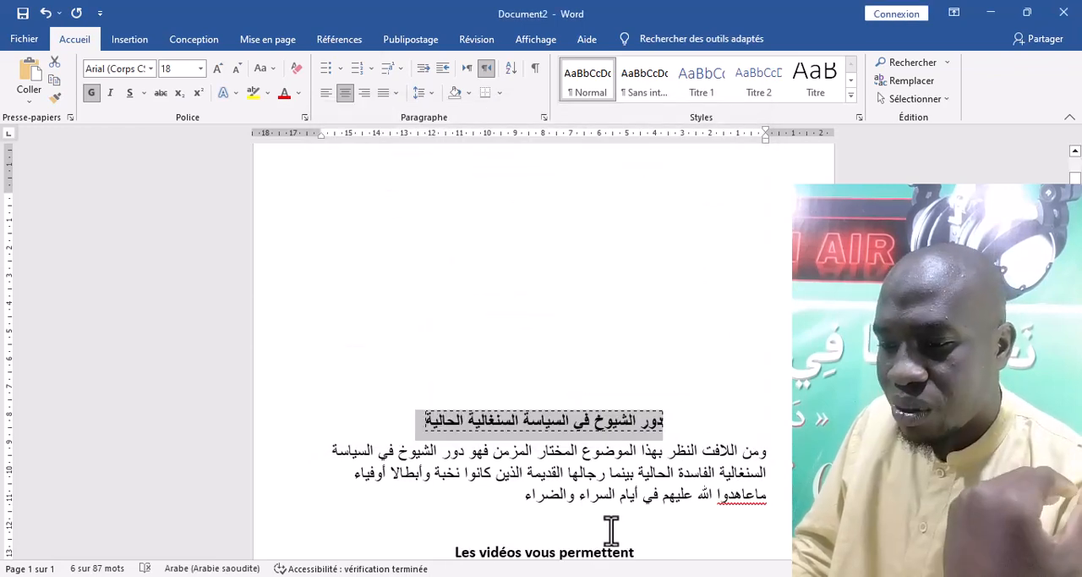
Give the word السياسة in the Arabic title an orange dashed ½ pt border of type 3D, applied to Texte
left_click(547, 436)
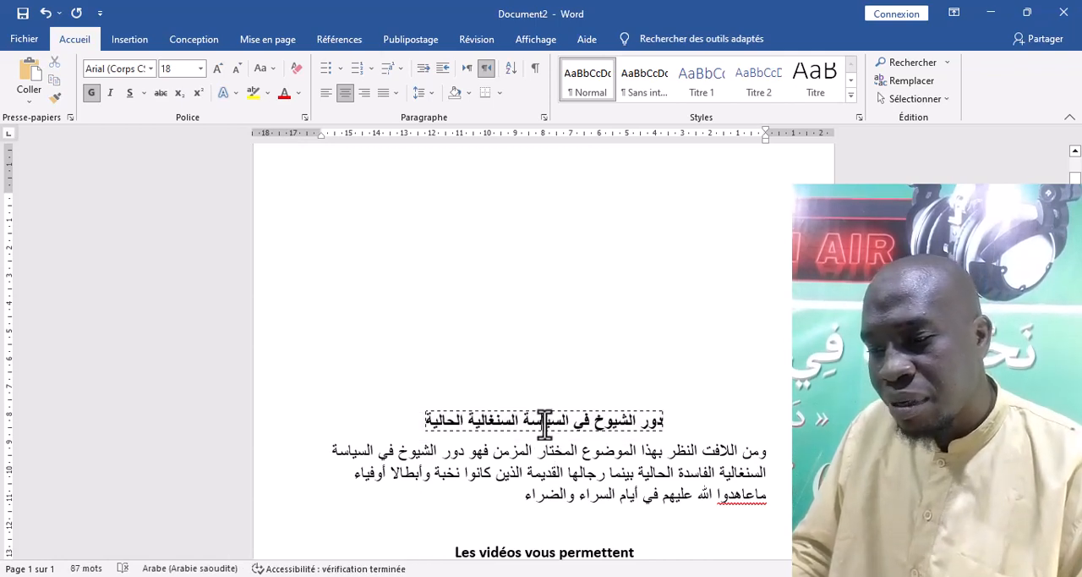
double_click(545, 423)
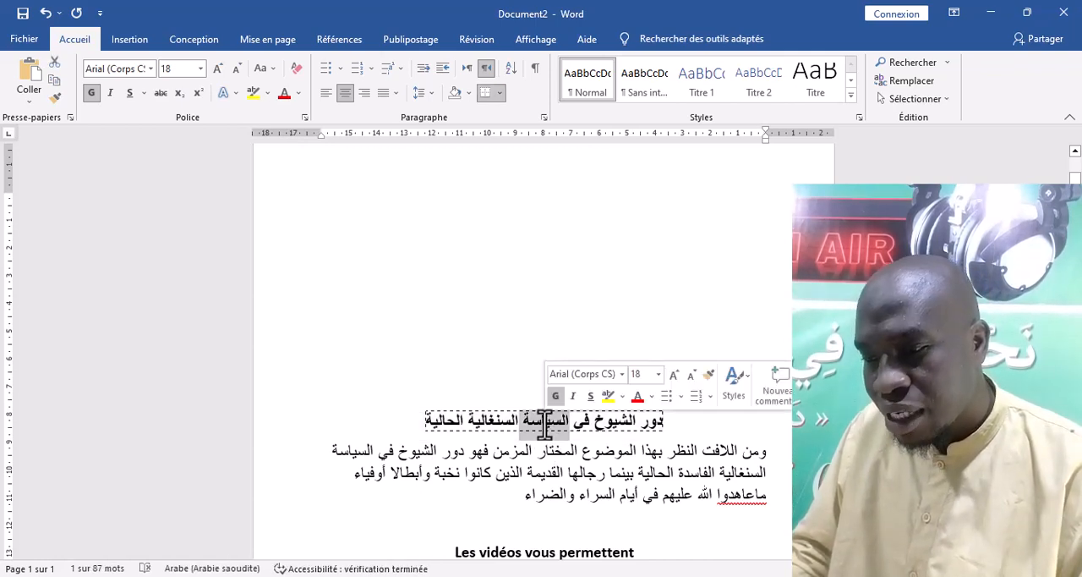
left_click(500, 93)
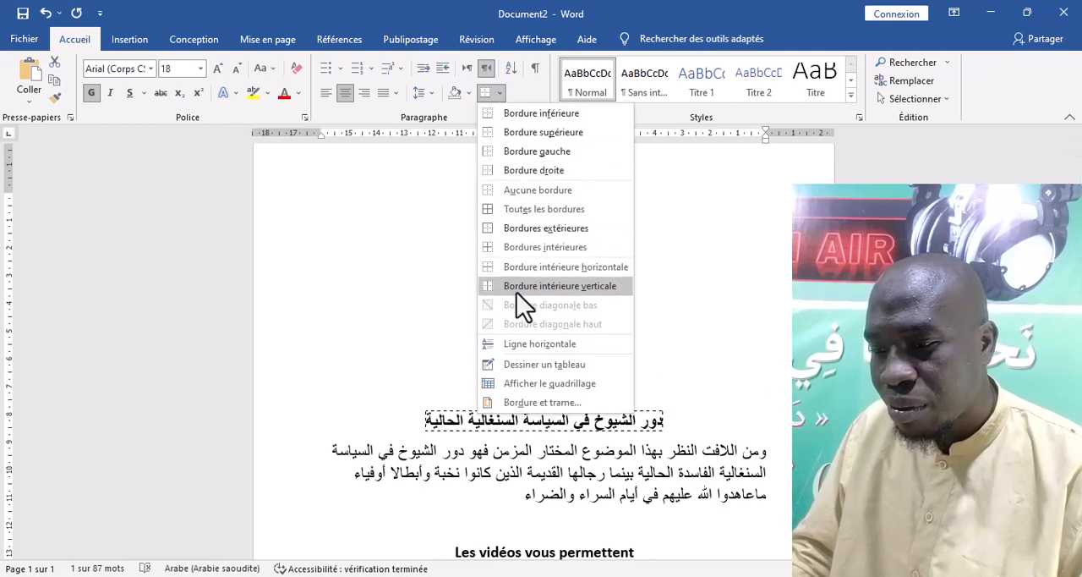
left_click(537, 404)
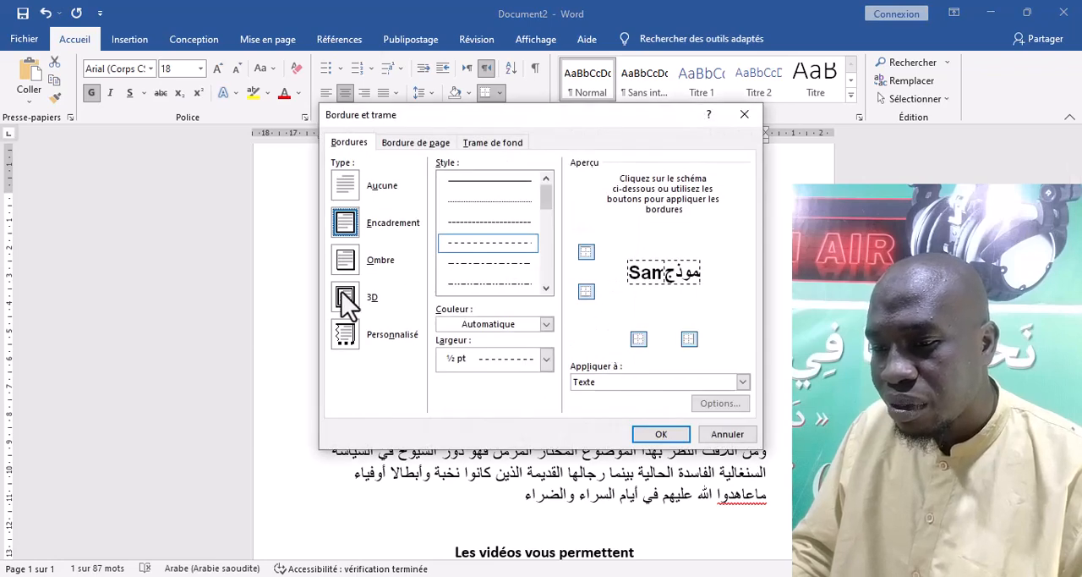
left_click(346, 300)
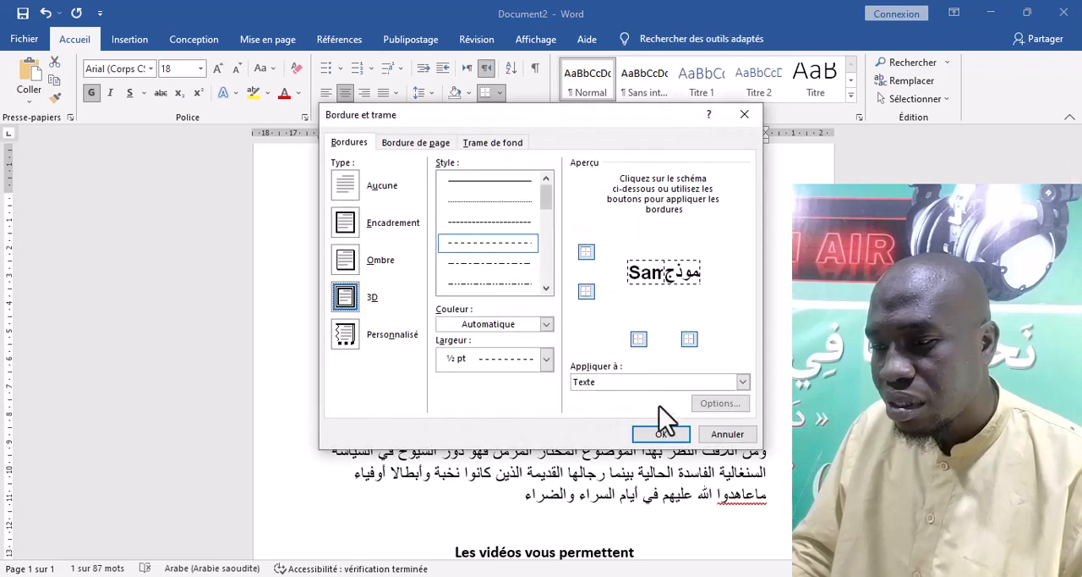
left_click(547, 324)
left_click(516, 377)
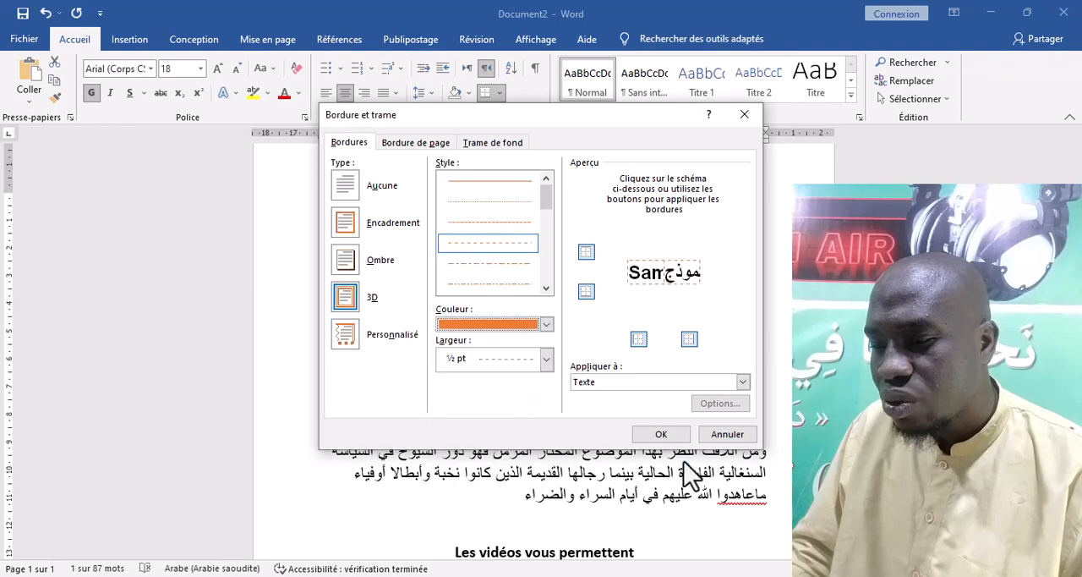
left_click(663, 434)
left_click(592, 440)
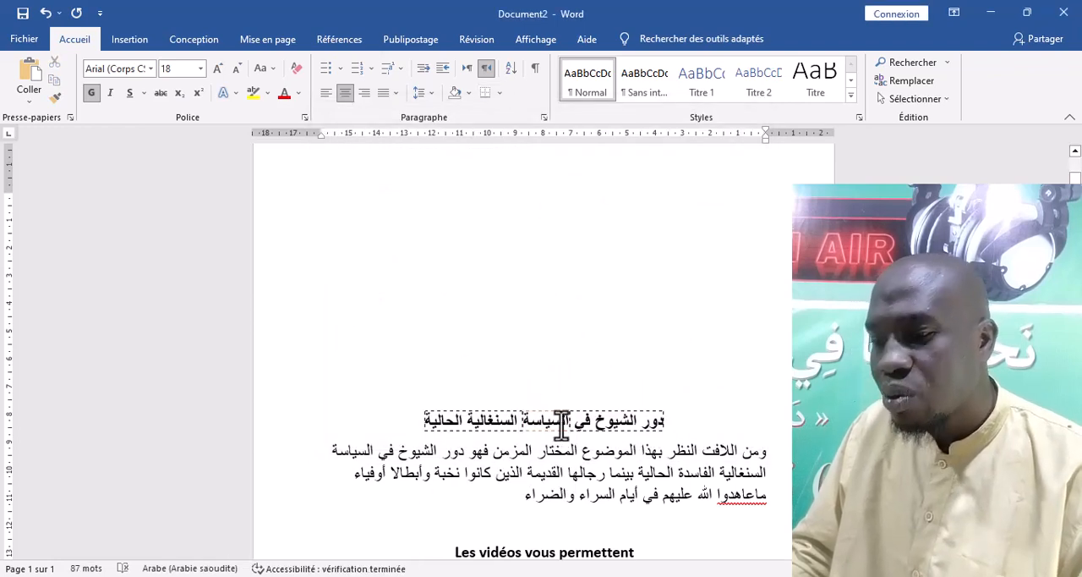
scroll(565, 420, "down", 2)
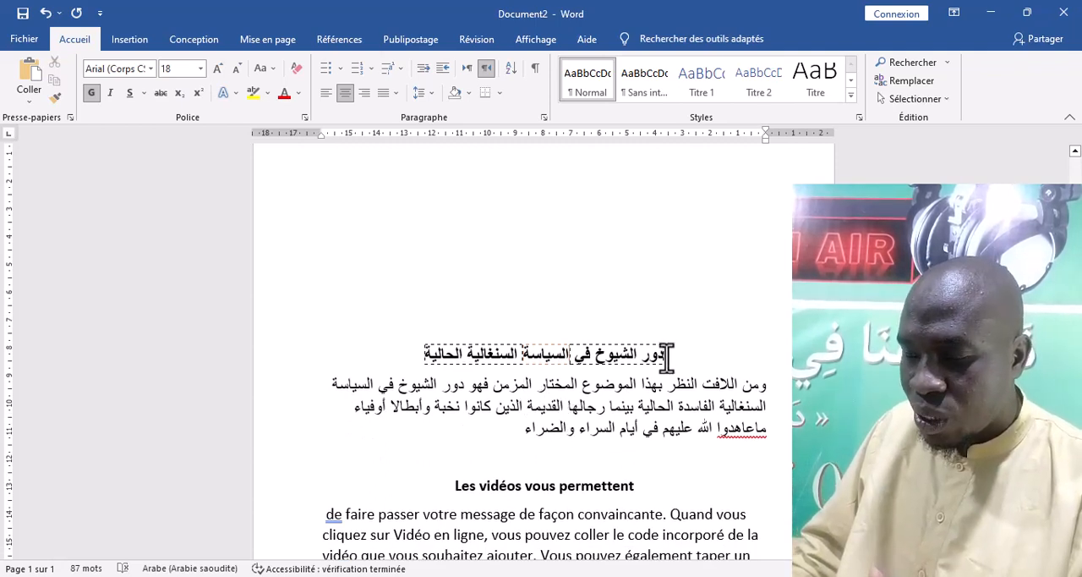
left_click_drag(666, 355, 444, 355)
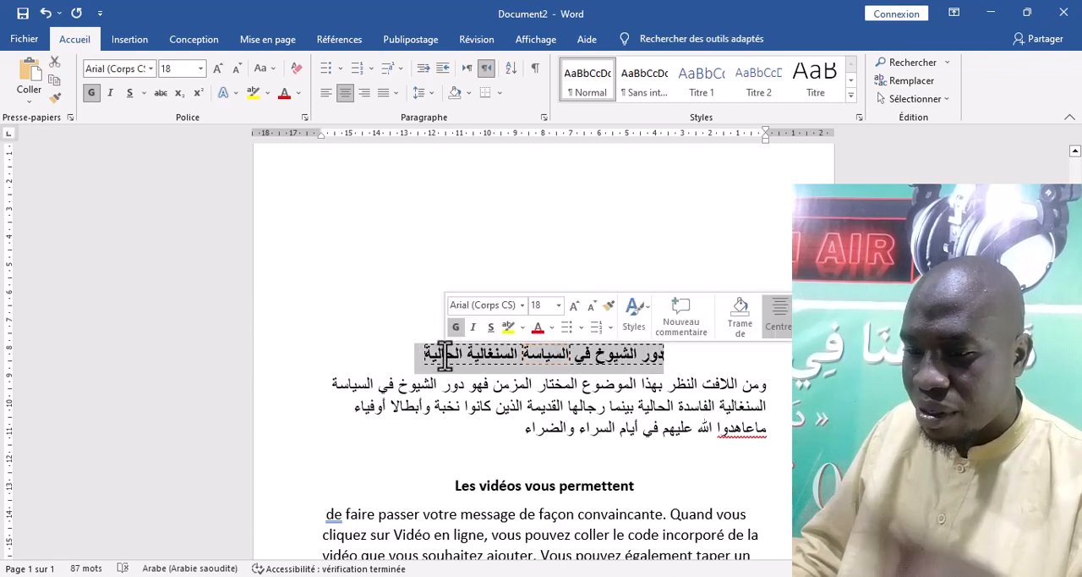
left_click(381, 407)
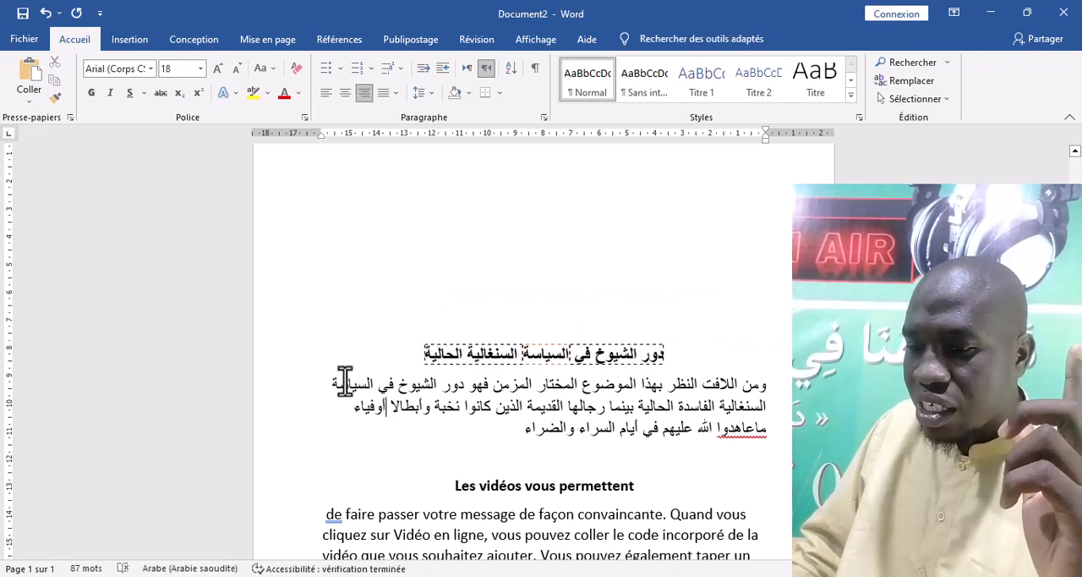
left_click(296, 366)
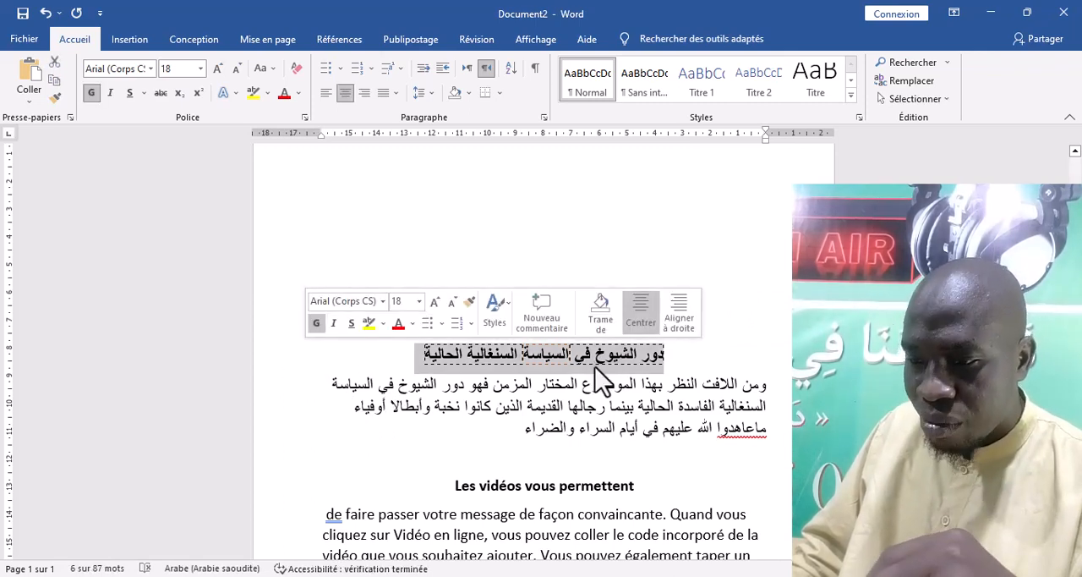
left_click(300, 390)
scroll(445, 416, "down", 1)
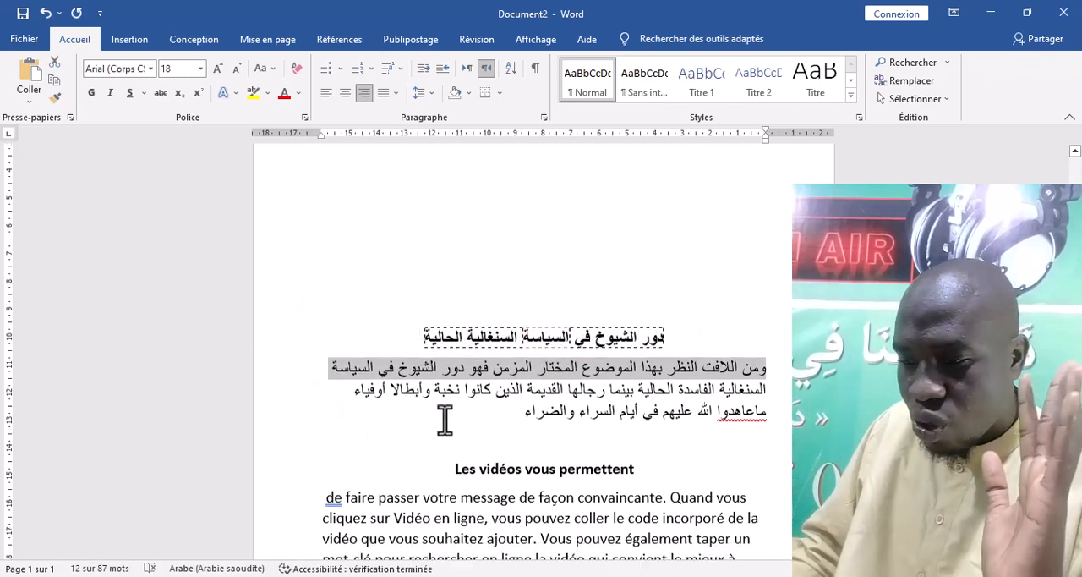
Apply Toutes les bordures to the word "vous" in the French title
left_click(539, 418)
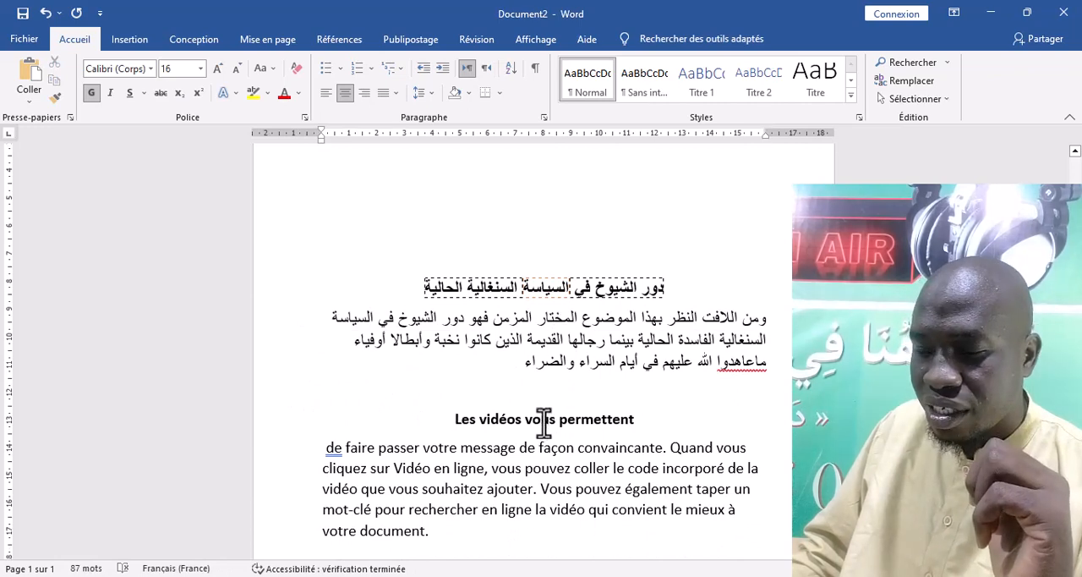
double_click(543, 419)
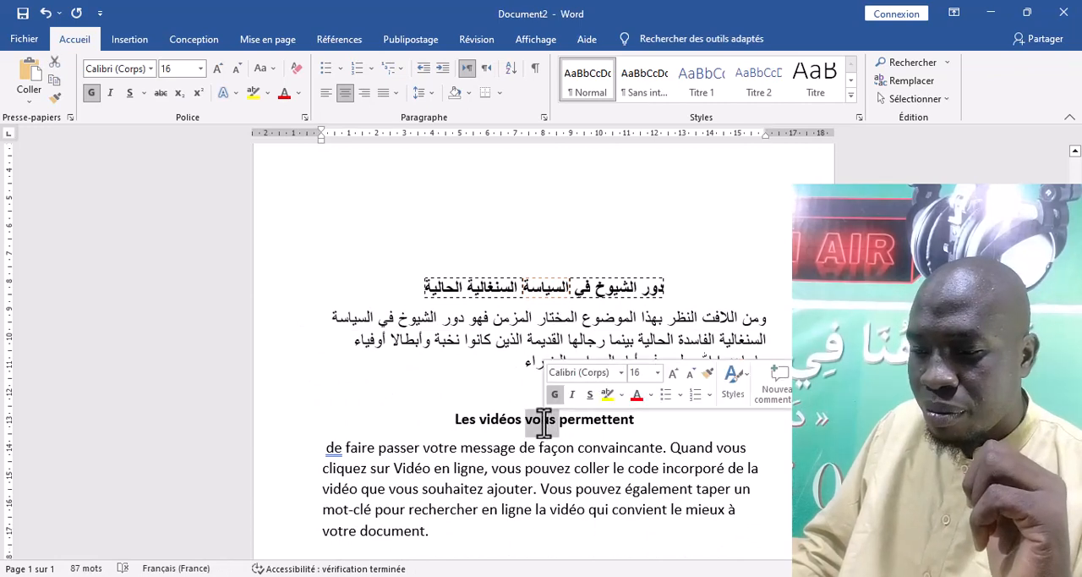
left_click(505, 89)
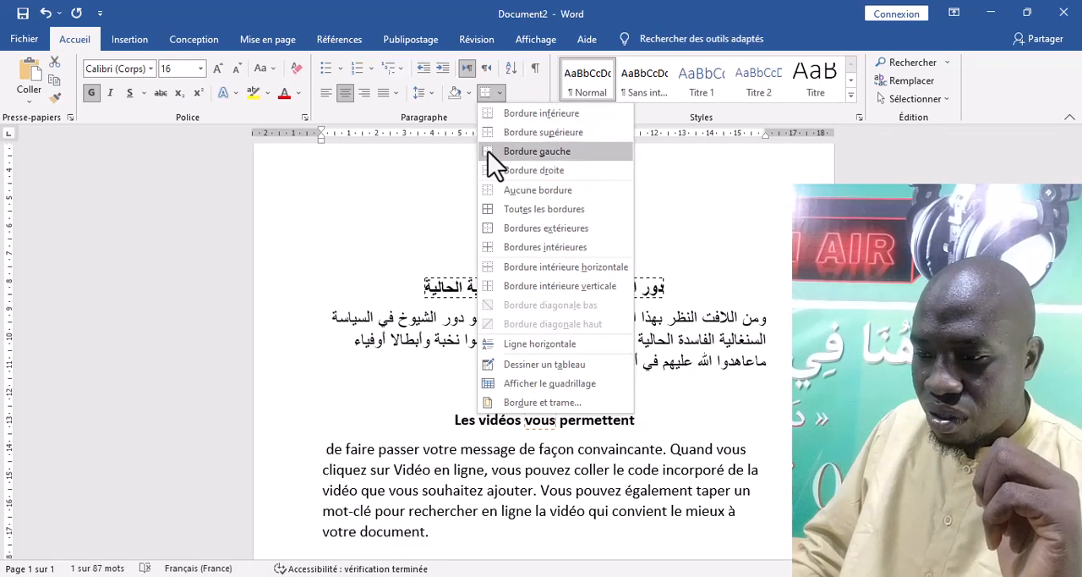
left_click(493, 213)
left_click(558, 421)
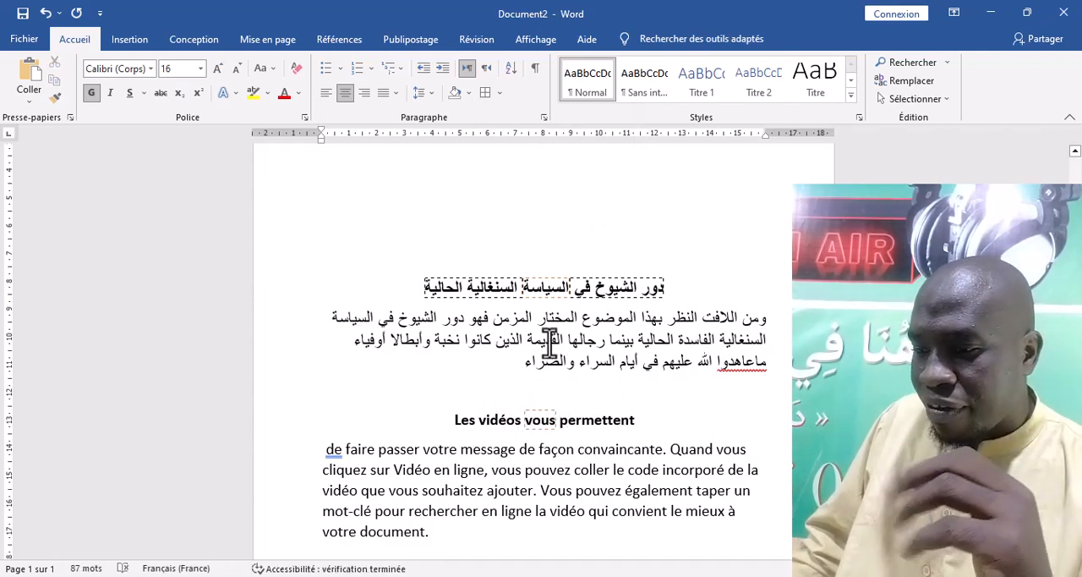
Try a light orange ½ pt Encadrement border on the French body paragraph, applied to Texte, and undo it
left_click(495, 457)
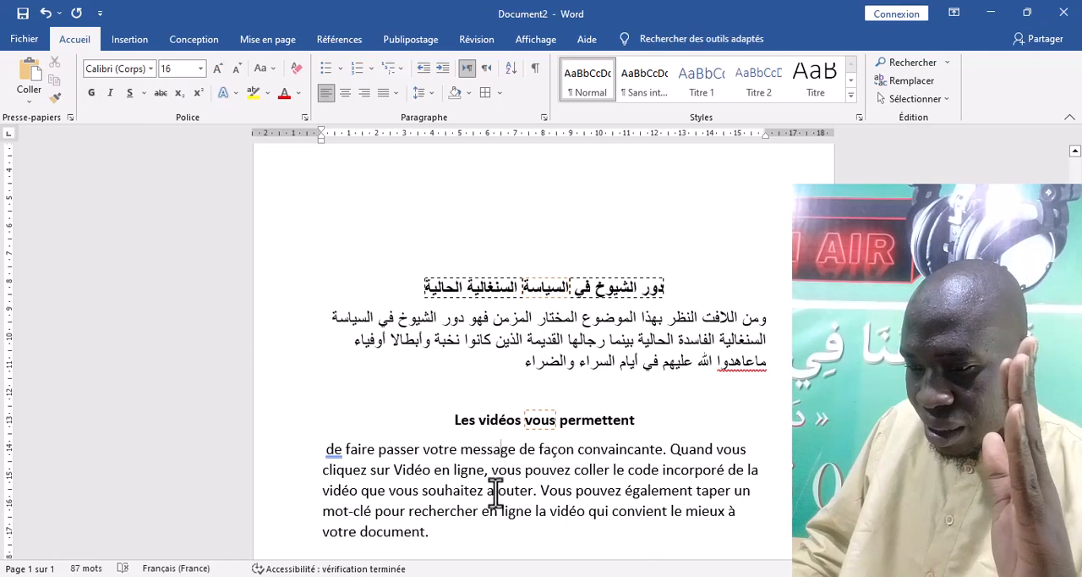
triple_click(482, 455)
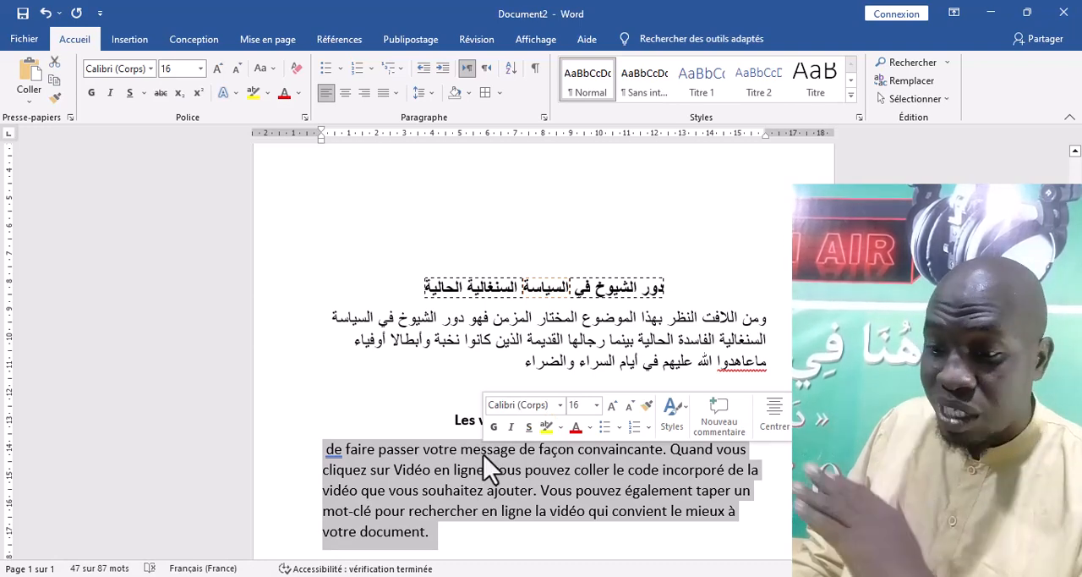
left_click(499, 93)
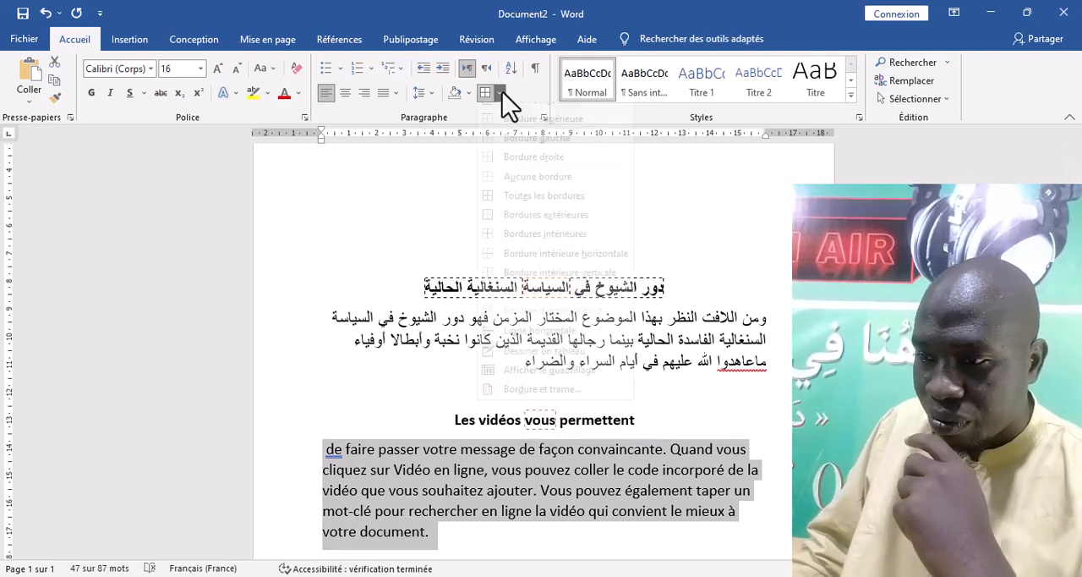
left_click(535, 403)
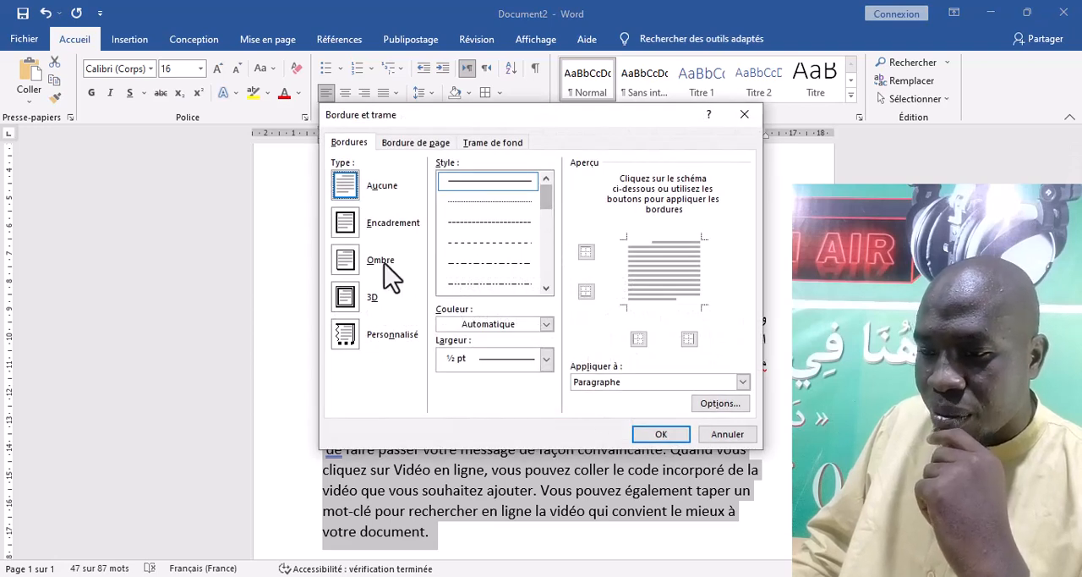
left_click(347, 222)
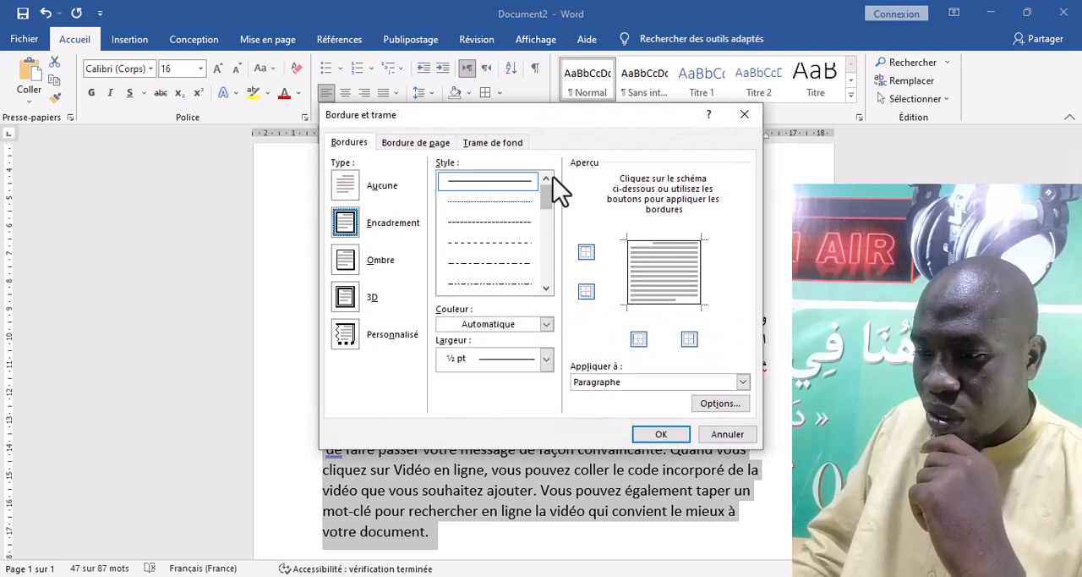
scroll(548, 217, "down", 3)
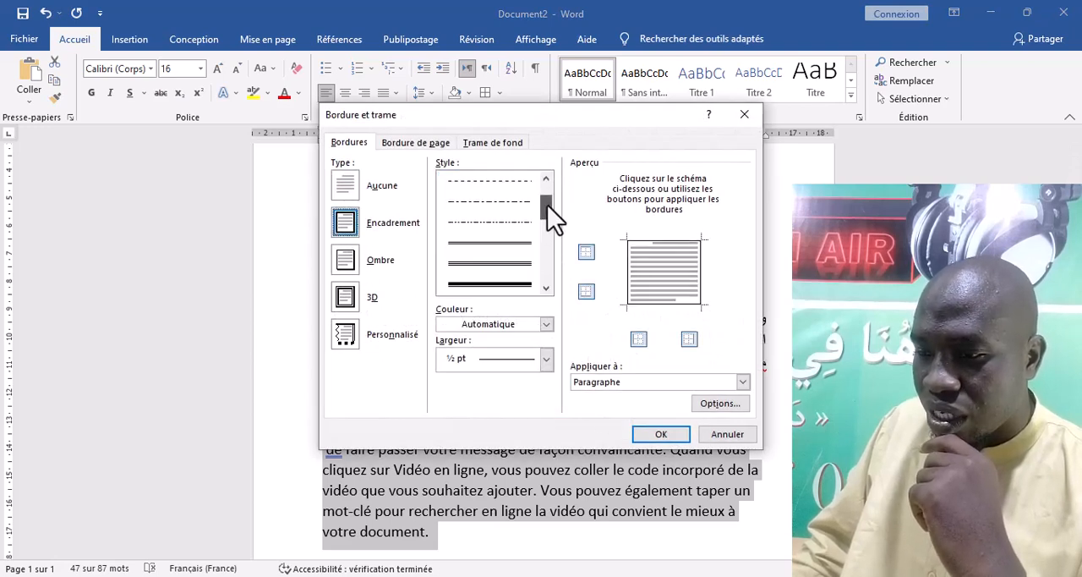
left_click(546, 324)
left_click(511, 404)
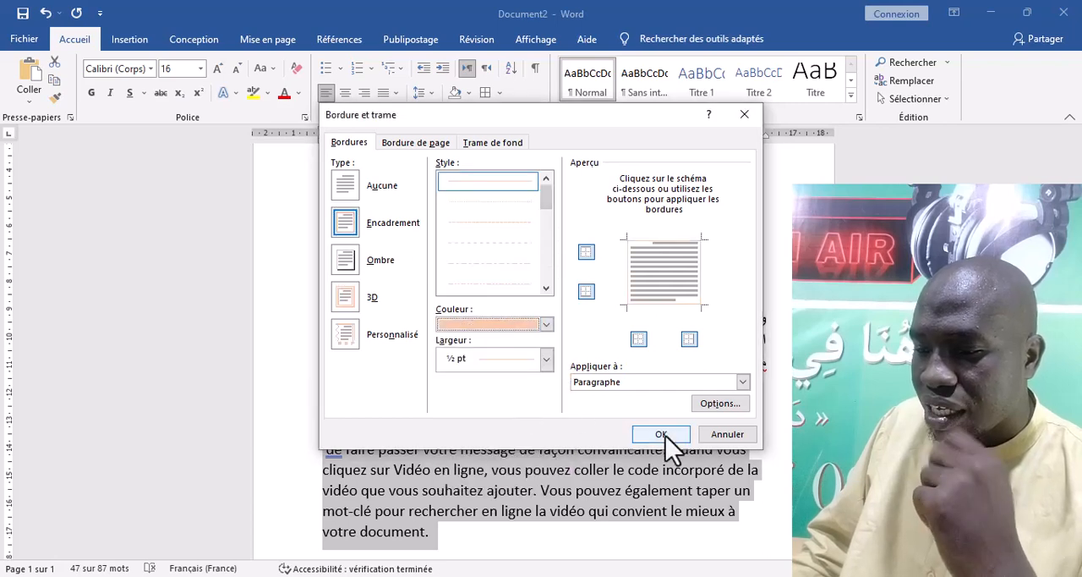
left_click(743, 382)
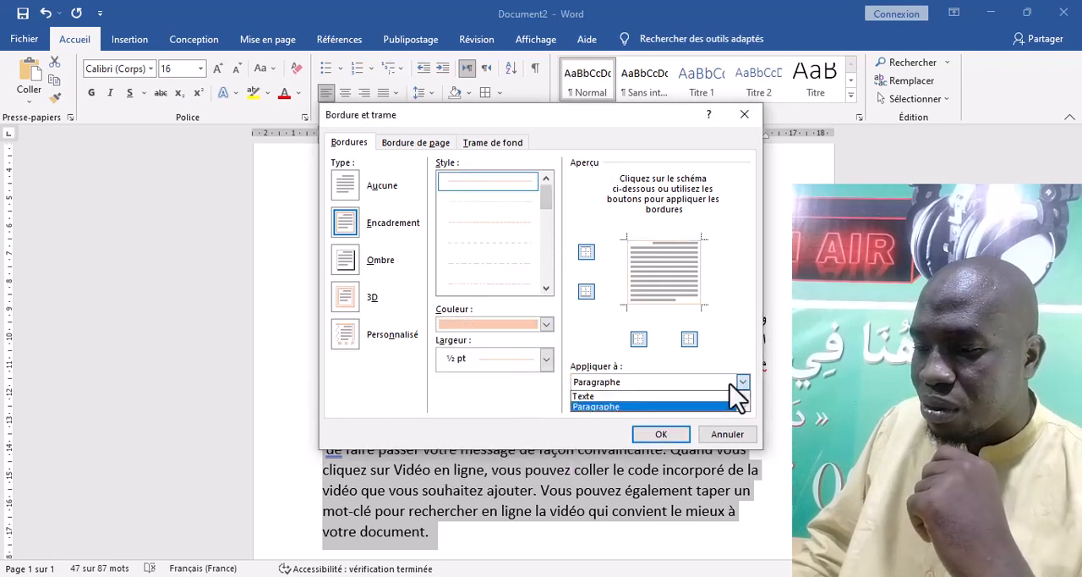
left_click(644, 395)
left_click(662, 435)
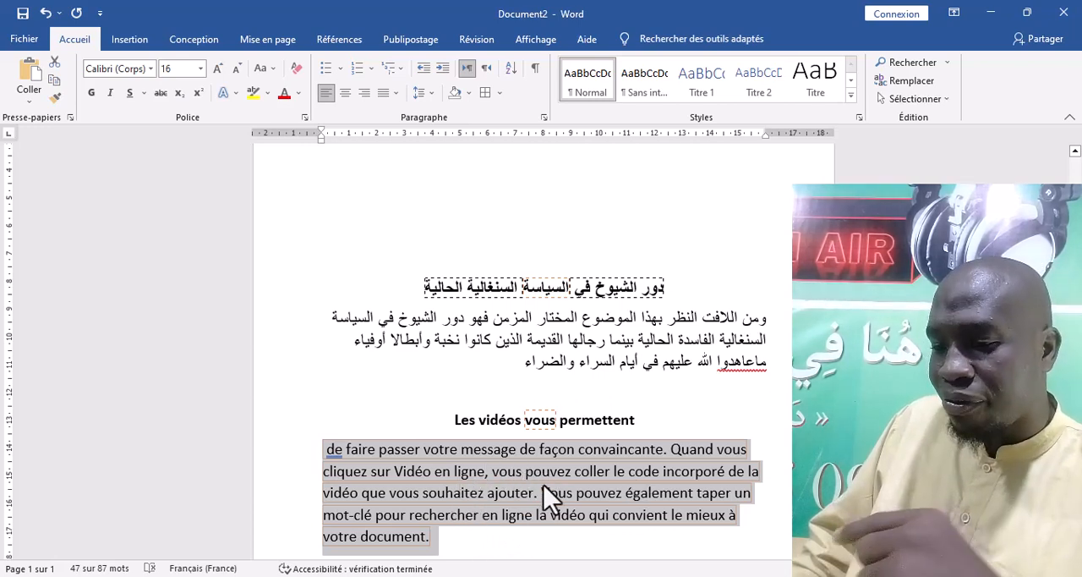
left_click(46, 12)
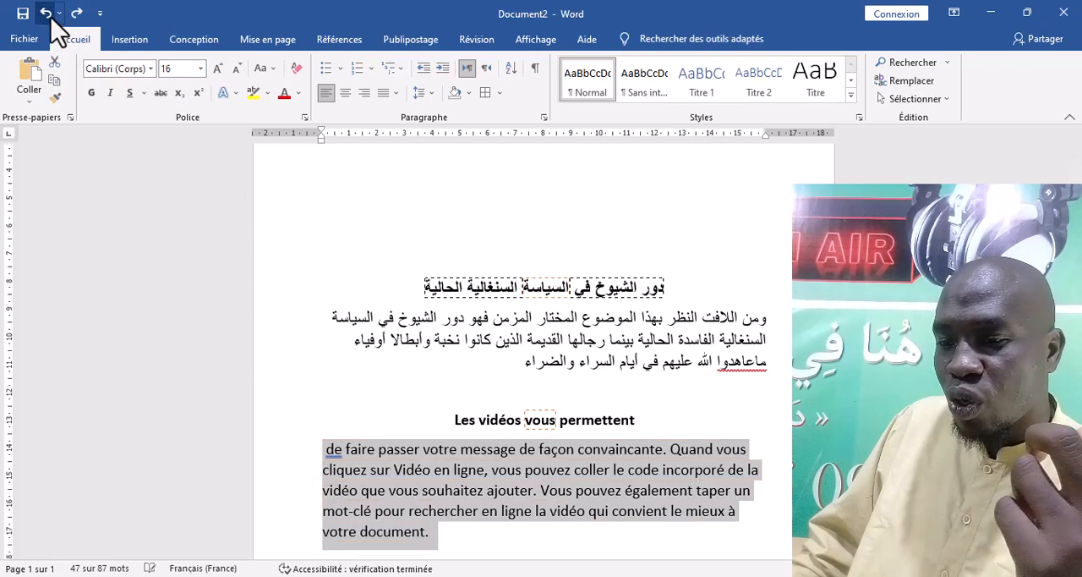
Frame the French body paragraph with a 3 pt Encadrement border in the triple line style with a thick centre line, applied to Paragraphe
left_click(500, 93)
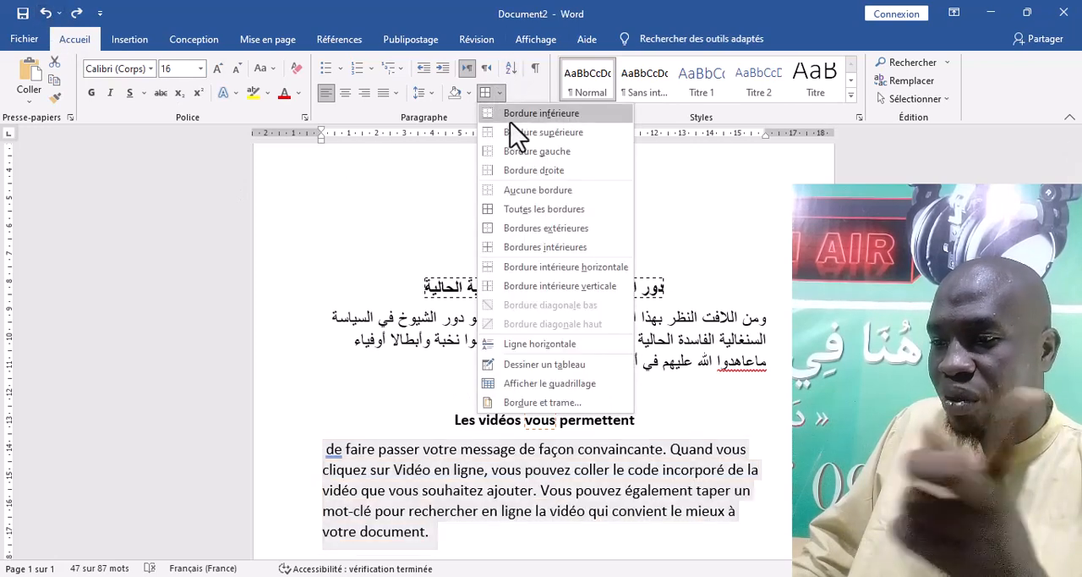
left_click(517, 406)
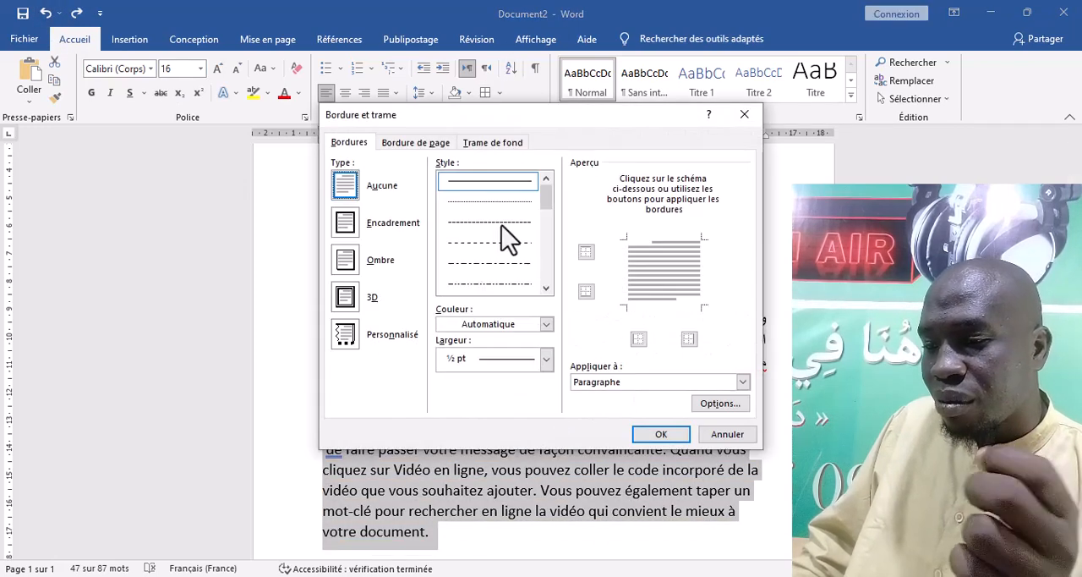
left_click(743, 382)
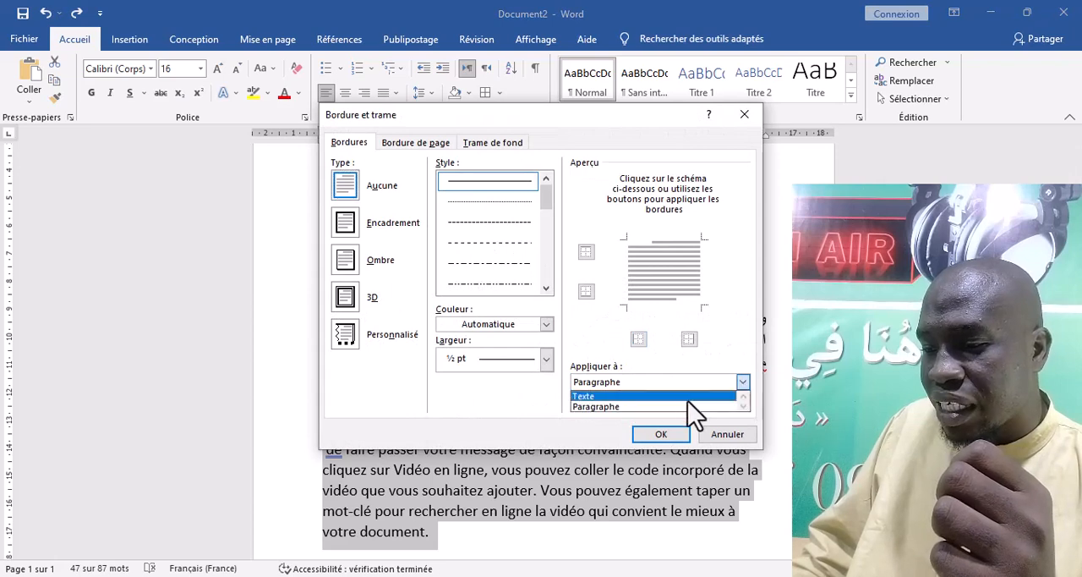
left_click(716, 410)
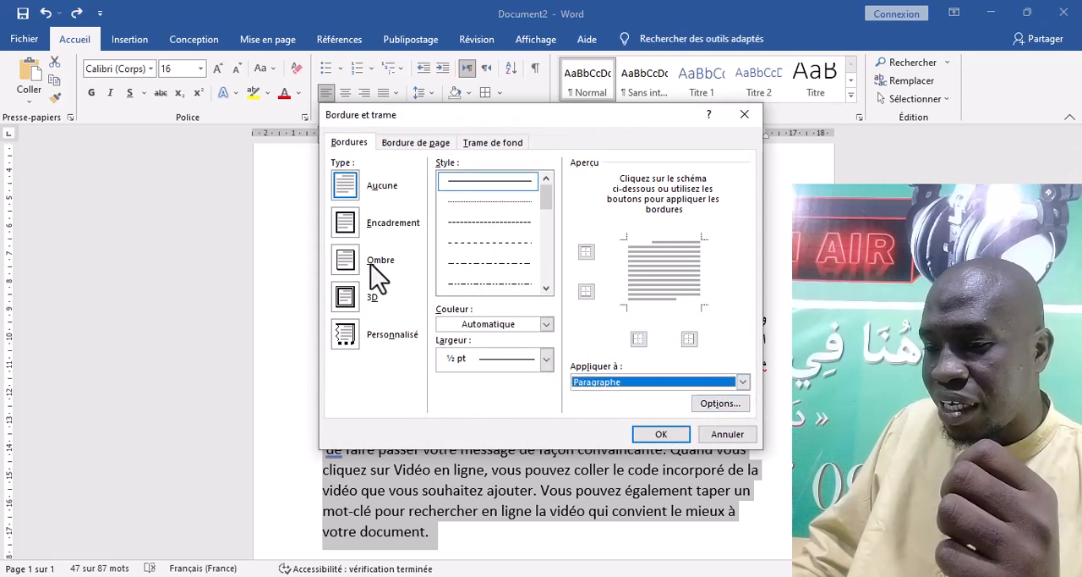
left_click(347, 223)
left_click_drag(548, 202, 545, 249)
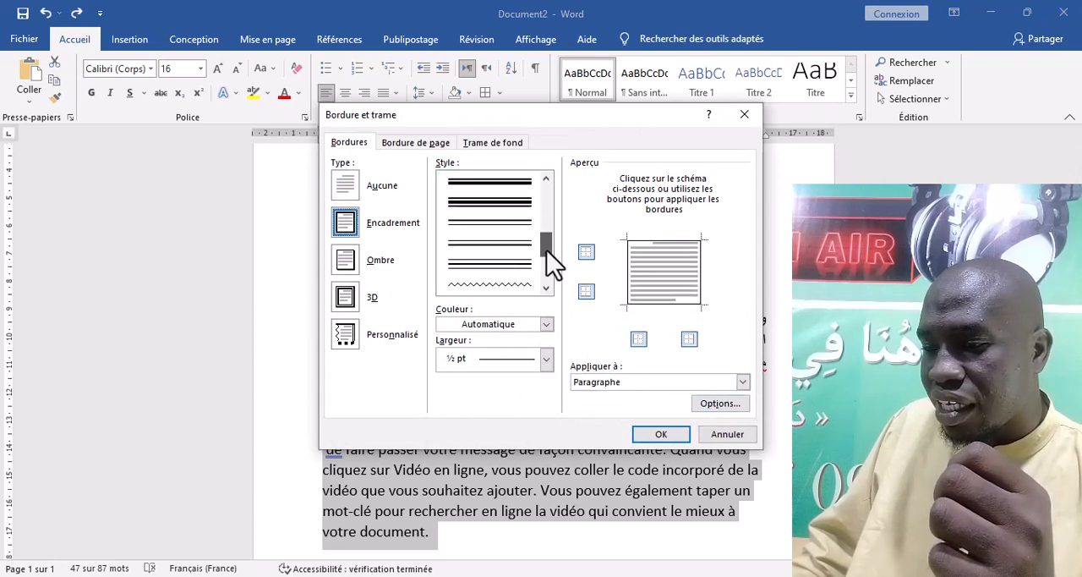
left_click(499, 207)
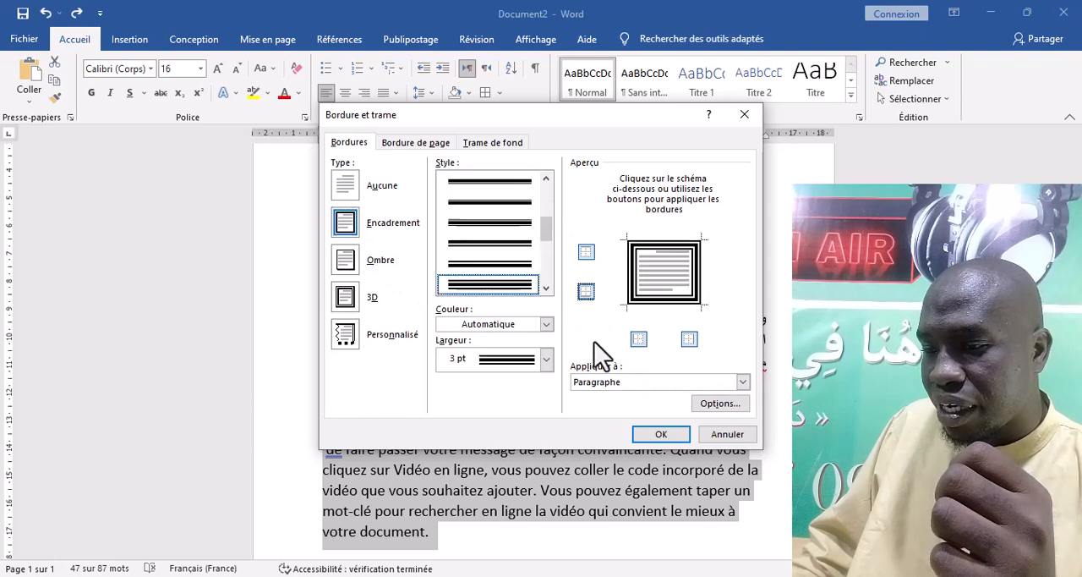
left_click(658, 435)
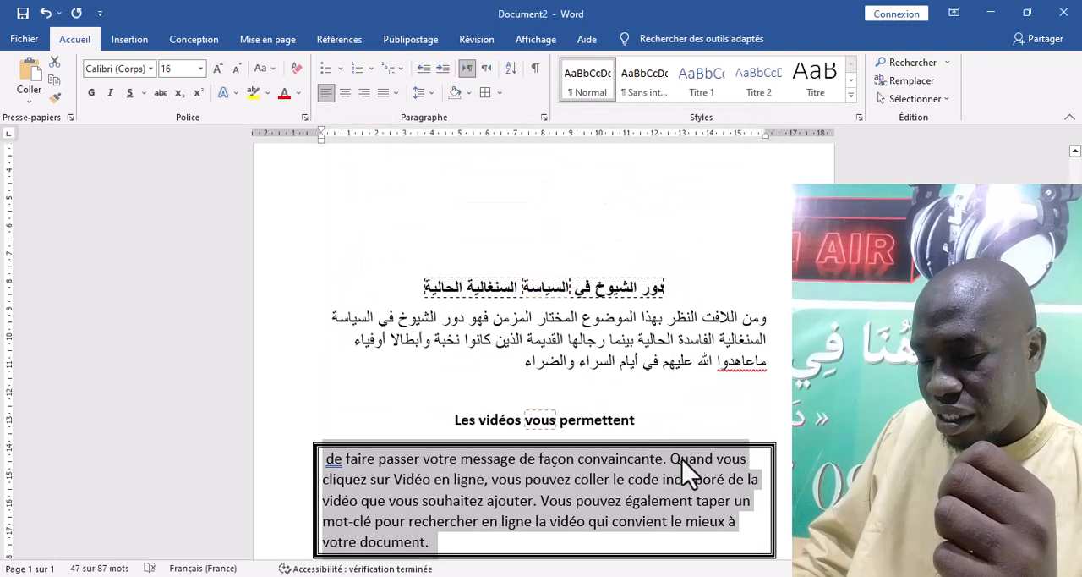
scroll(683, 444, "down", 3)
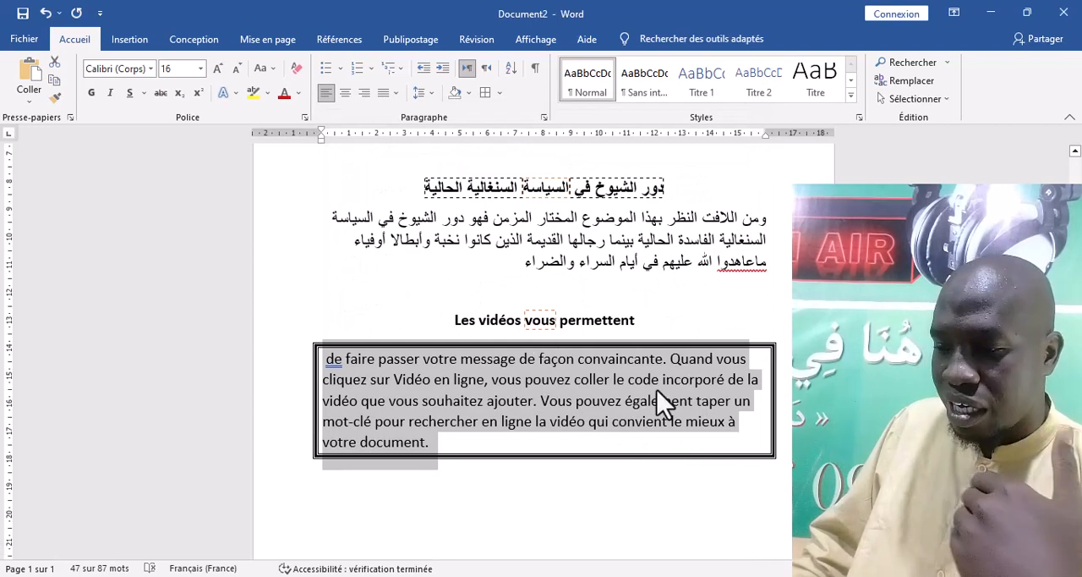
scroll(592, 369, "up", 4)
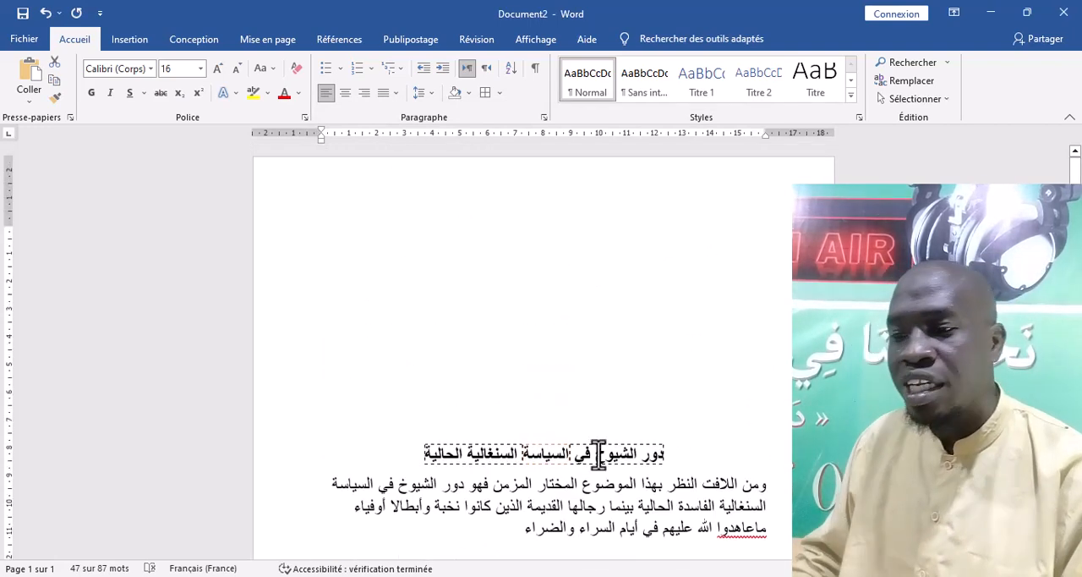
Frame the Arabic body paragraph with the same thick triple-line border as the French body paragraph
scroll(597, 406, "down", 6)
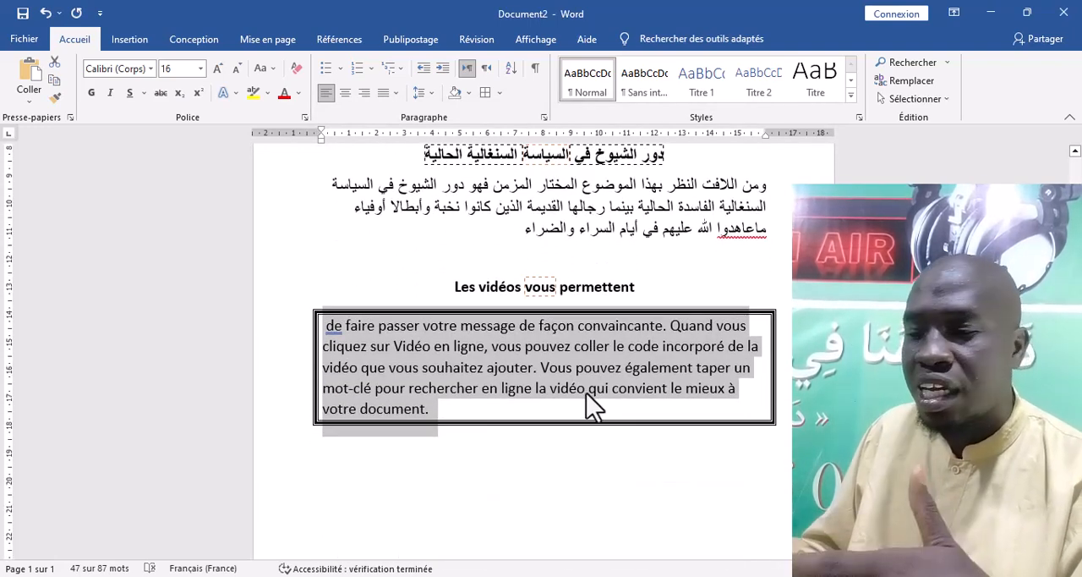
triple_click(569, 216)
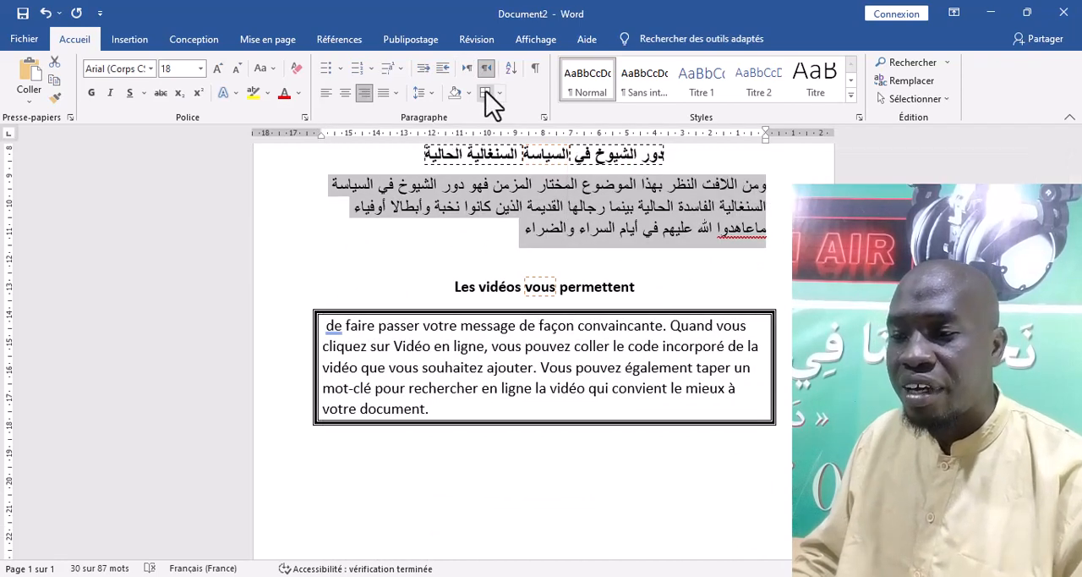
left_click(484, 92)
left_click(548, 199)
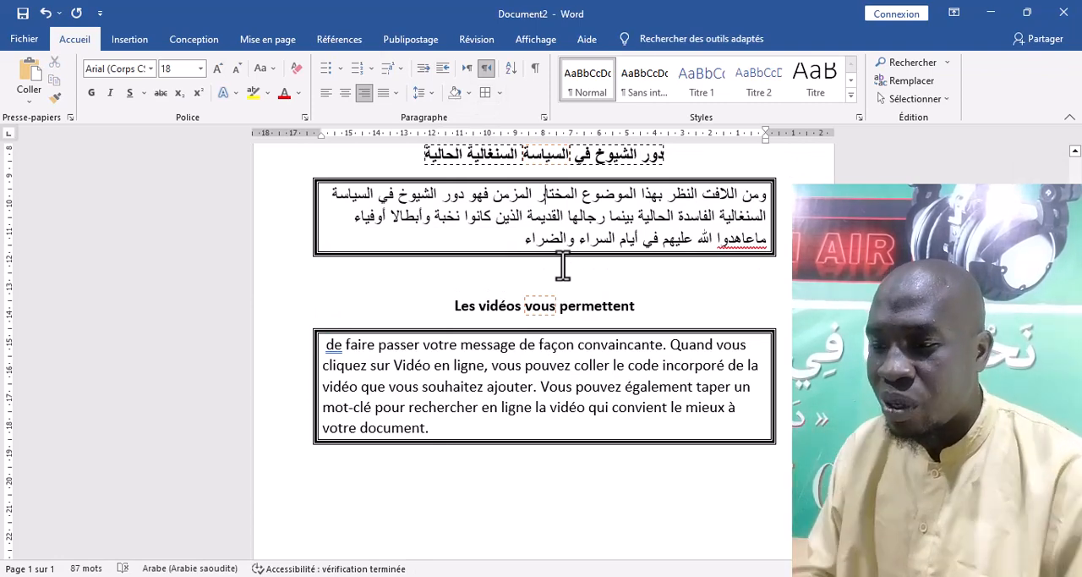
Select the whole Arabic title line above the framed Arabic paragraph
scroll(528, 308, "up", 1)
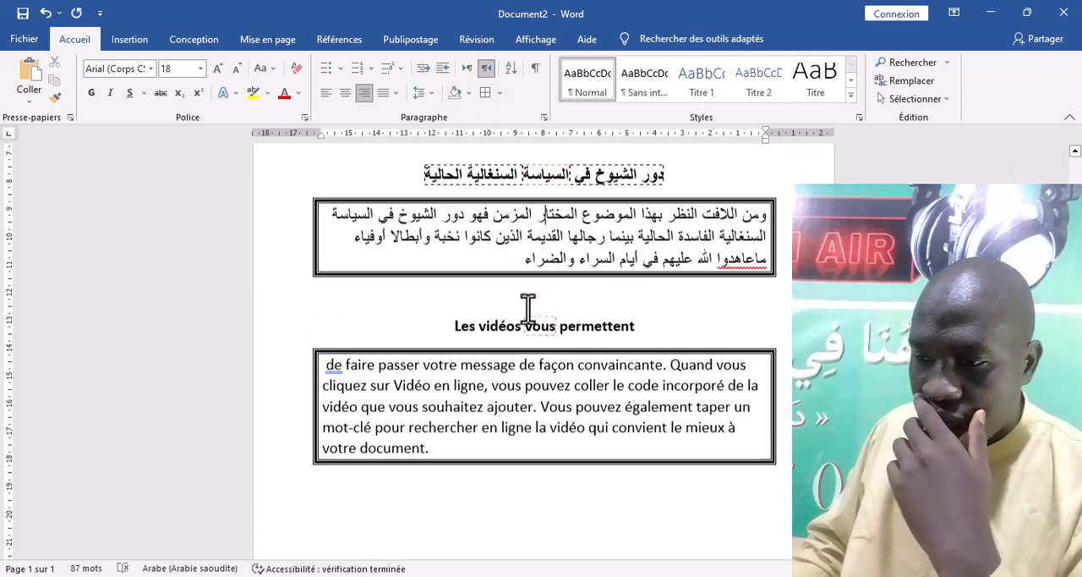
scroll(528, 309, "up", 5)
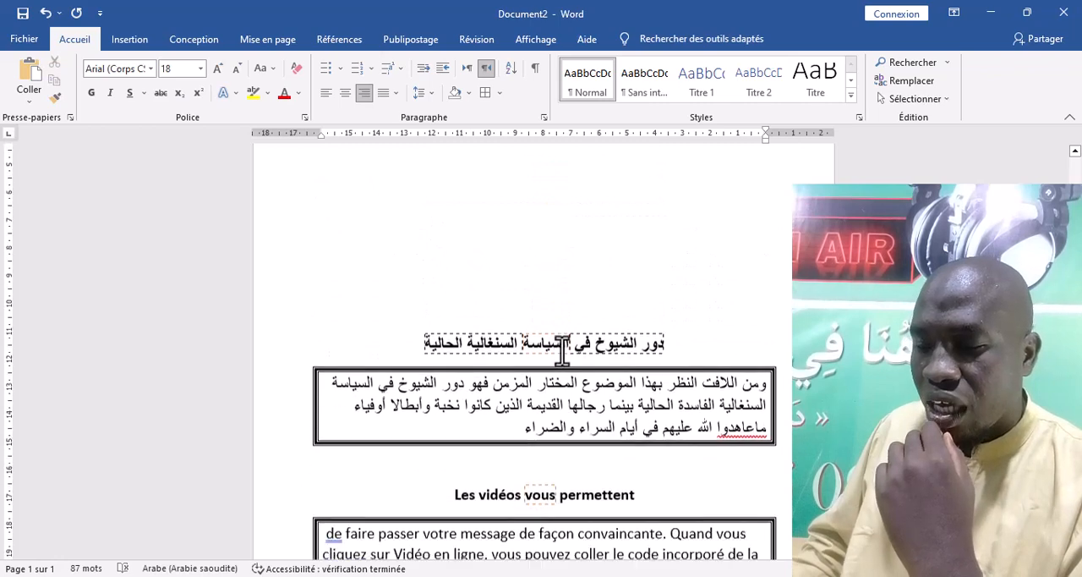
scroll(563, 346, "down", 3)
left_click(653, 222)
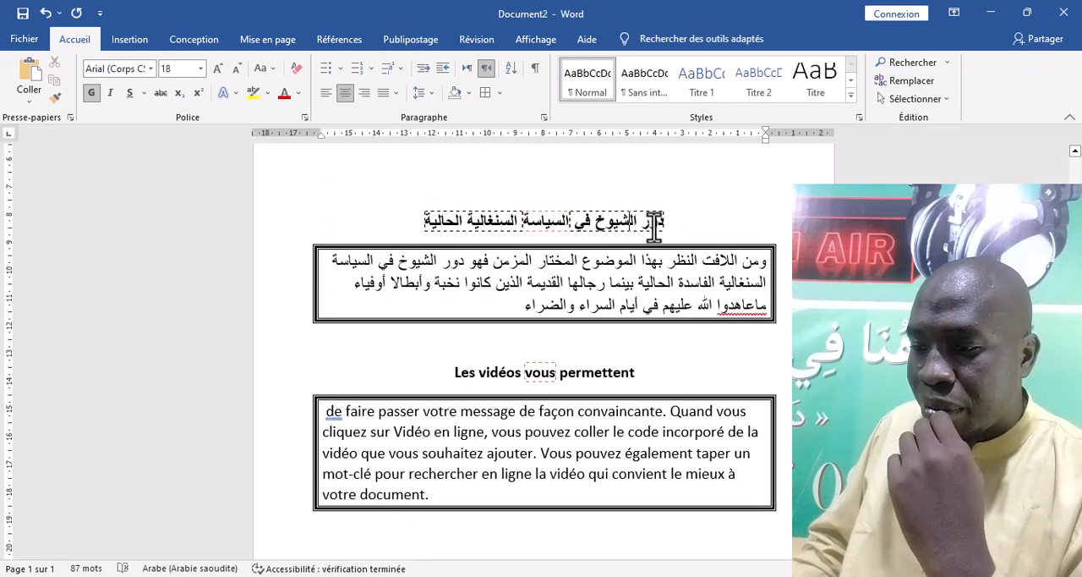
left_click_drag(665, 222, 411, 220)
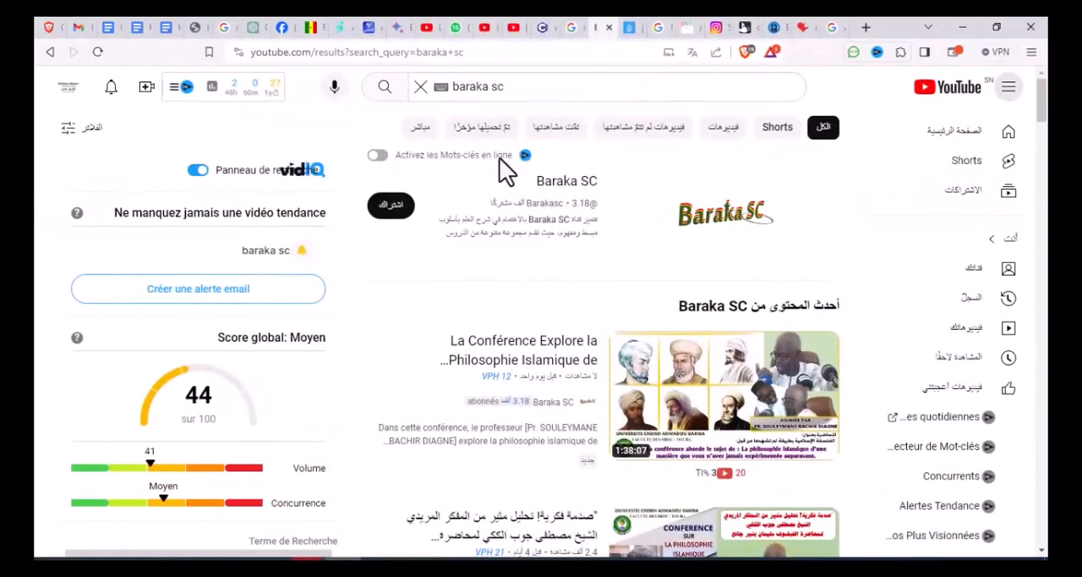
On YouTube, subscribe to the Baraka SC channel with all notifications and open the sharing options of its Islamic philosophy conference video
left_click(392, 208)
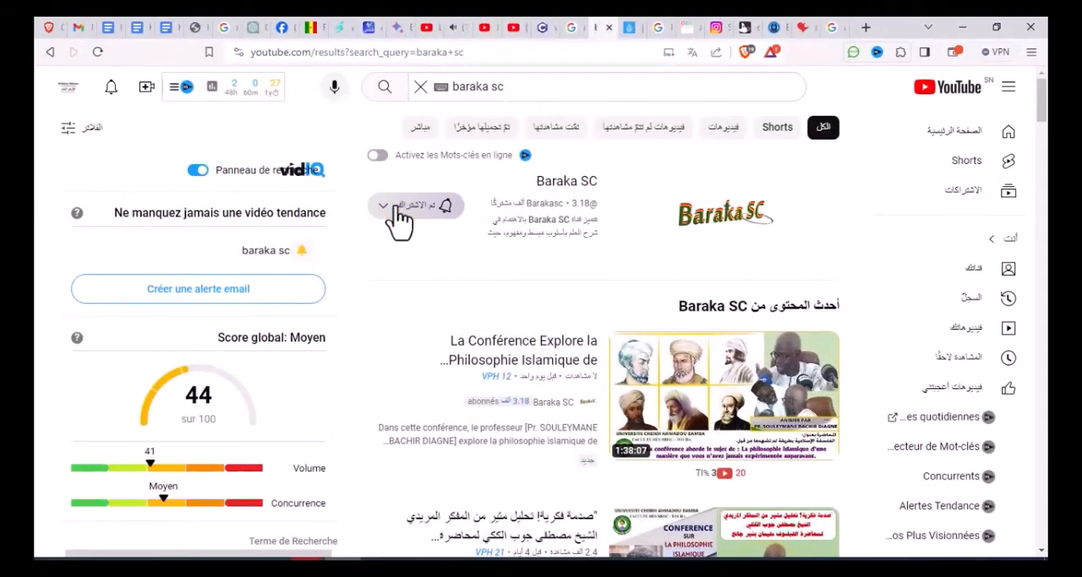
left_click(390, 213)
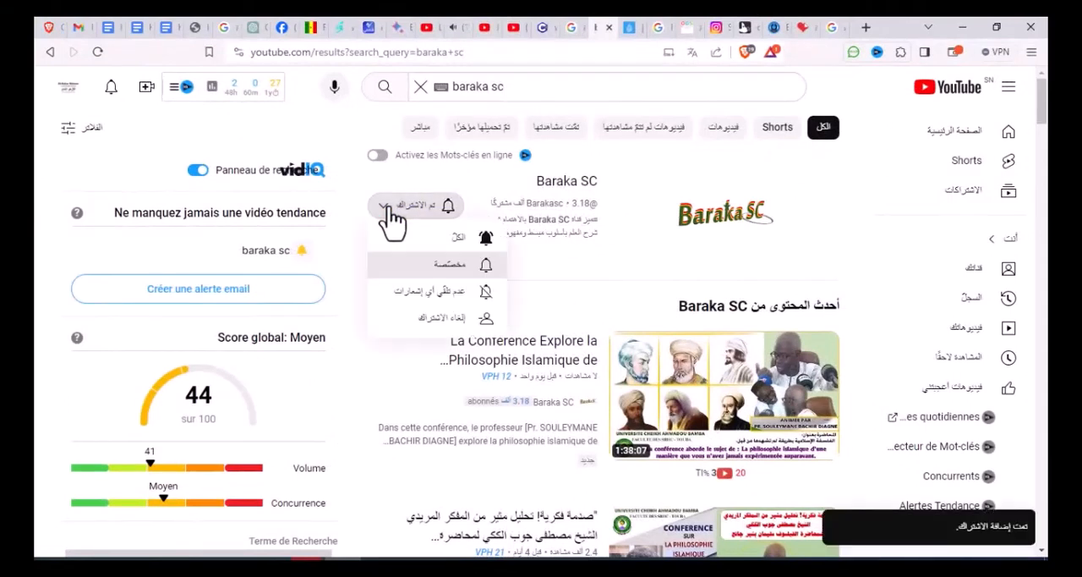
left_click(440, 254)
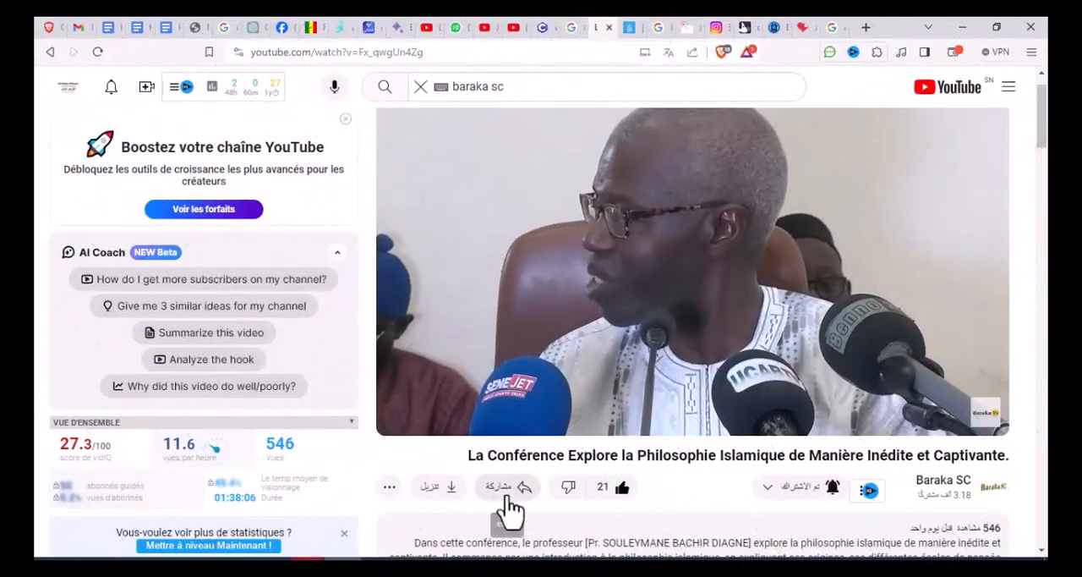
left_click(501, 488)
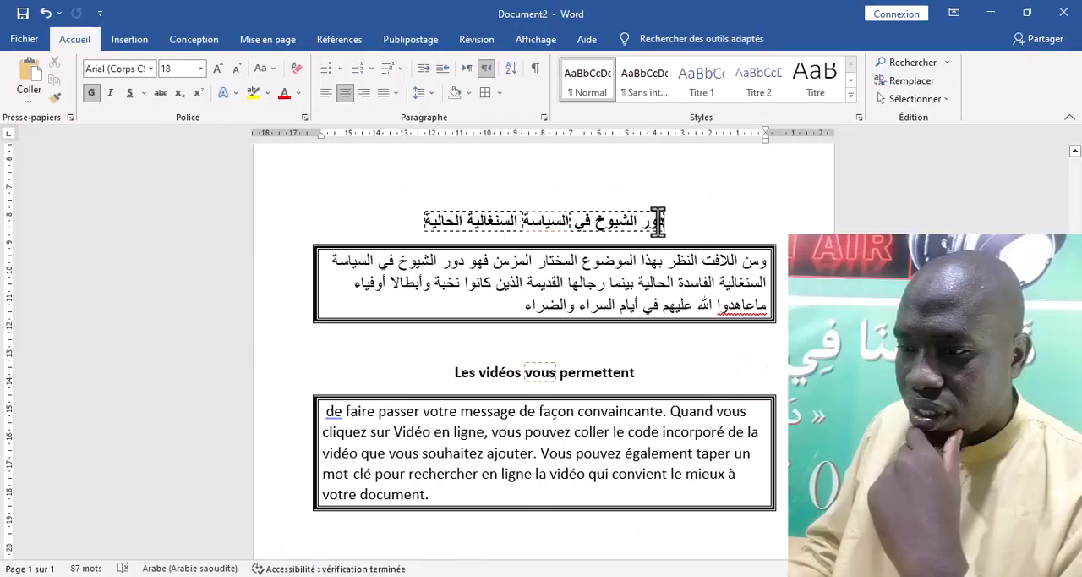
Set the font of the whole Arabic title to AbdoMasteroutline
left_click_drag(664, 221, 421, 219)
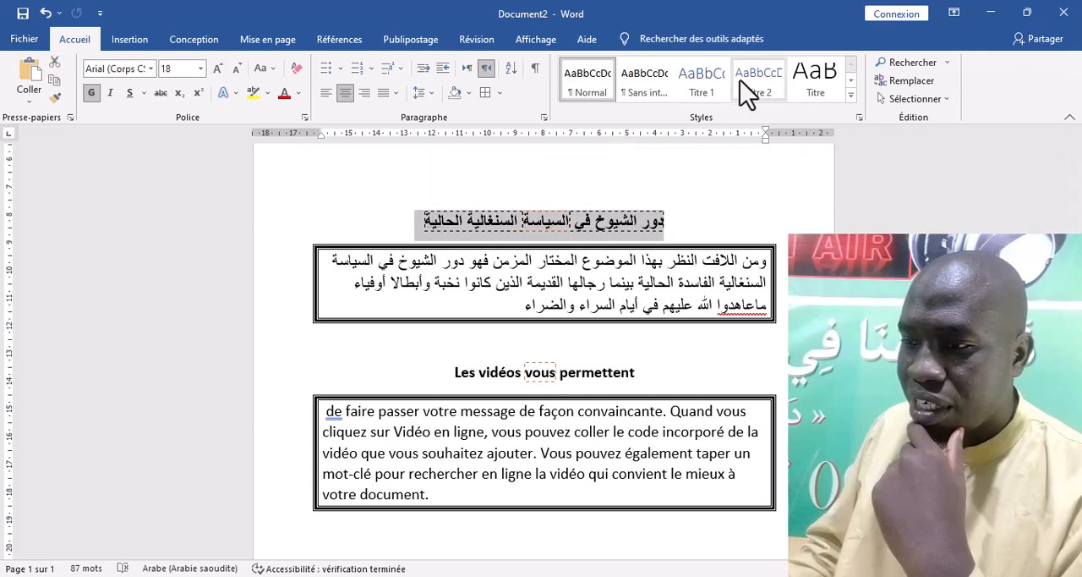
left_click(152, 69)
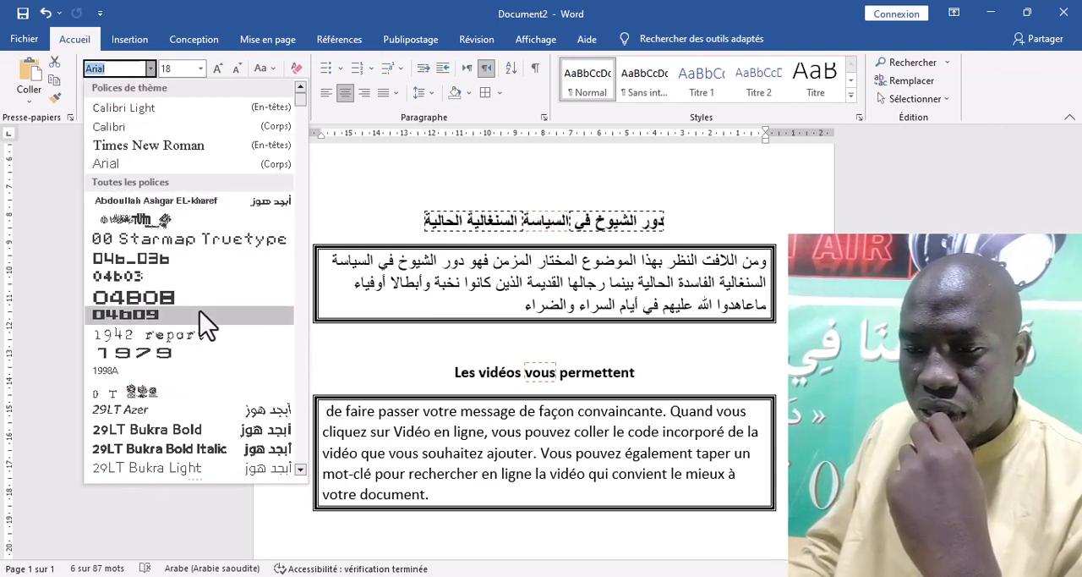
scroll(176, 304, "down", 5)
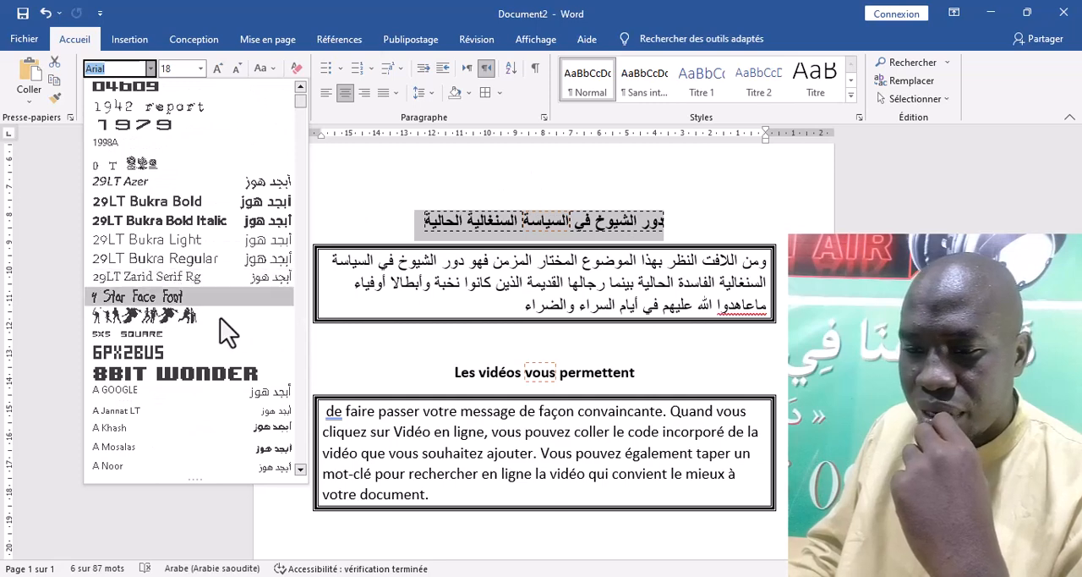
scroll(237, 338, "down", 5)
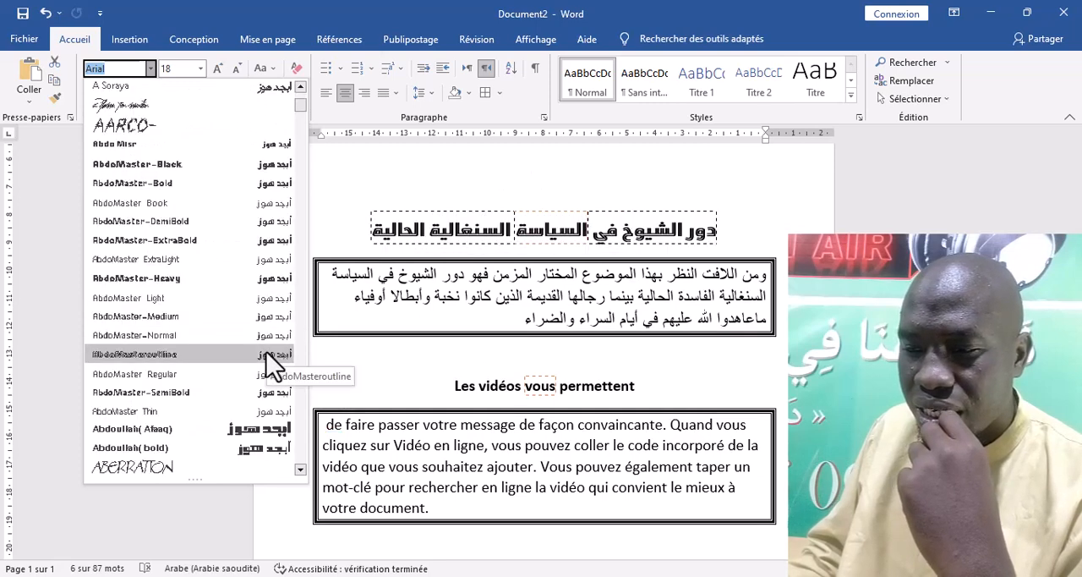
left_click(267, 355)
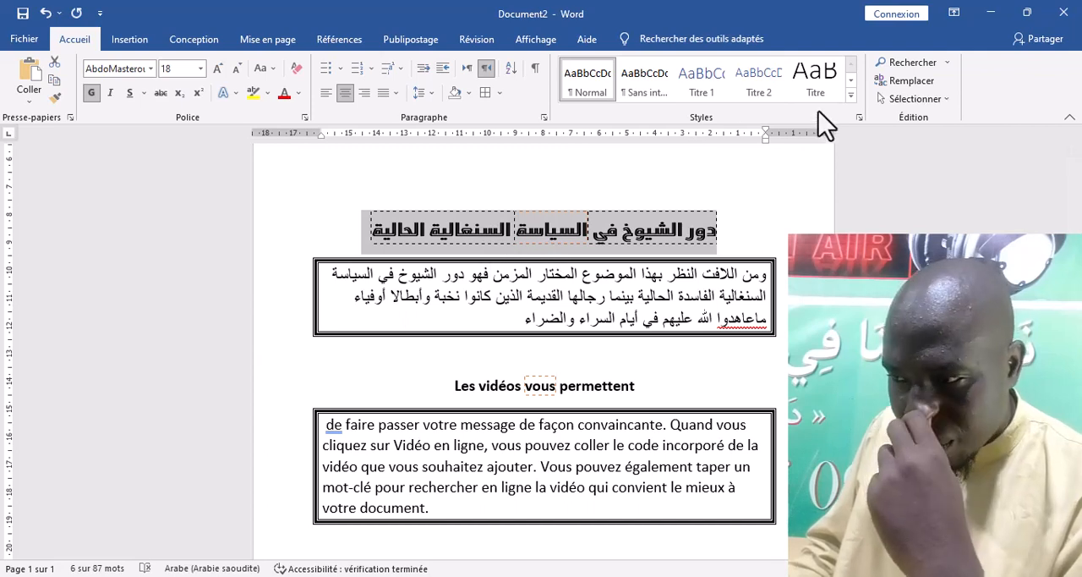
Create a new style named Style11 from the Arabic title's formatting
left_click(851, 94)
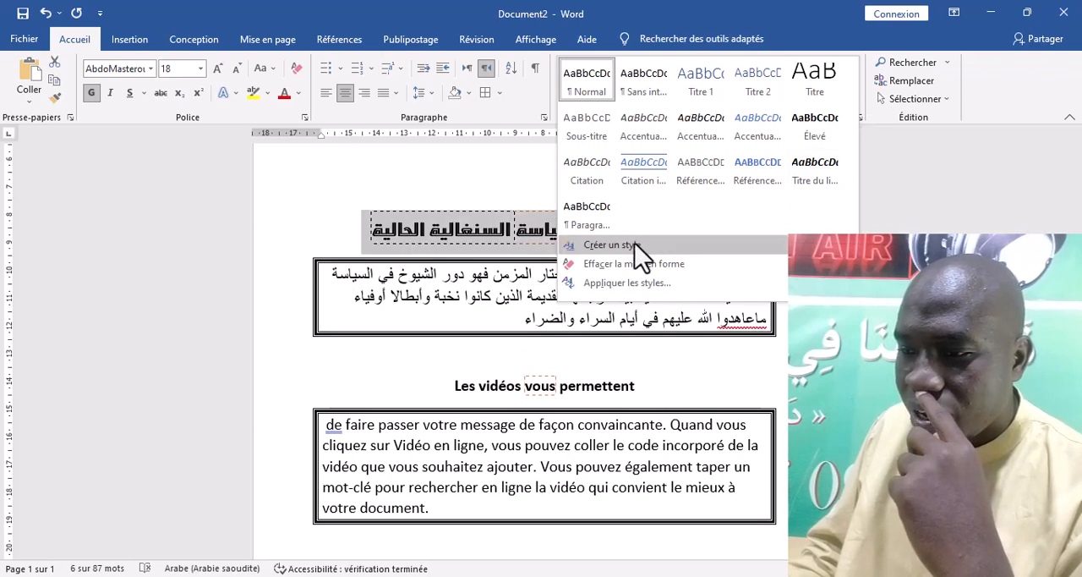
left_click(634, 247)
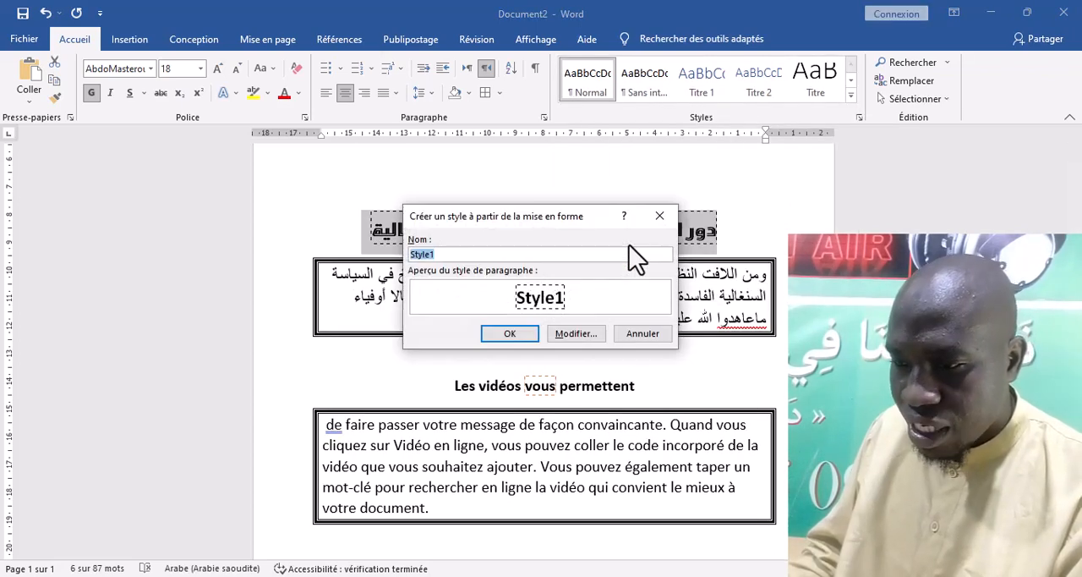
left_click(444, 255)
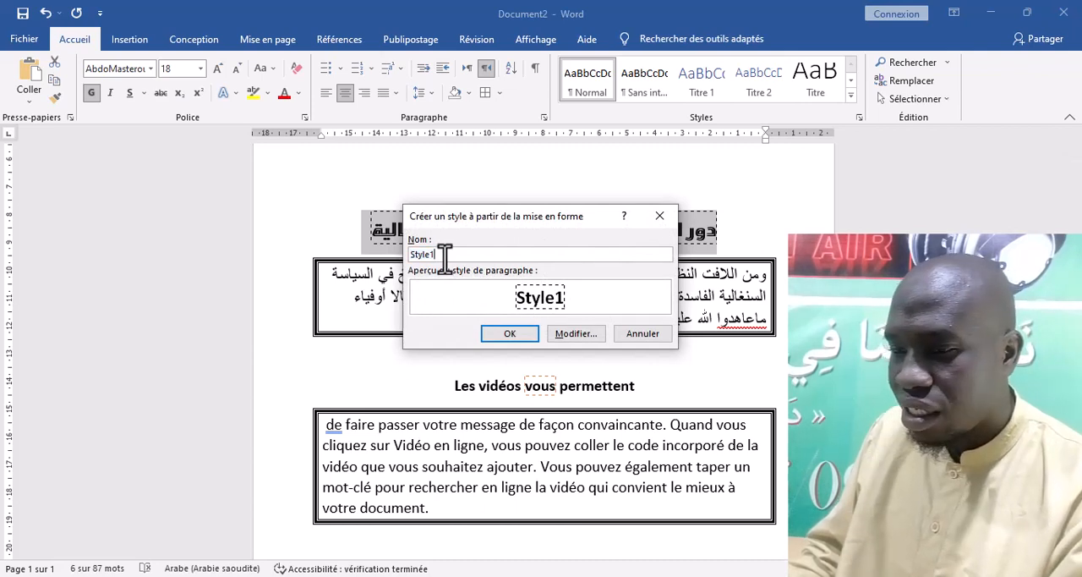
type("1")
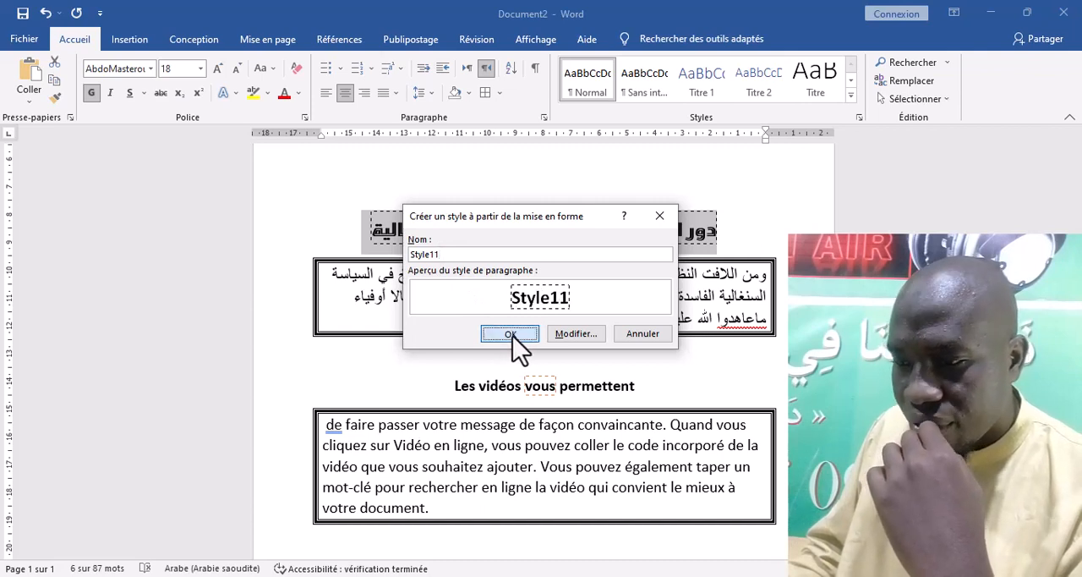
left_click(511, 334)
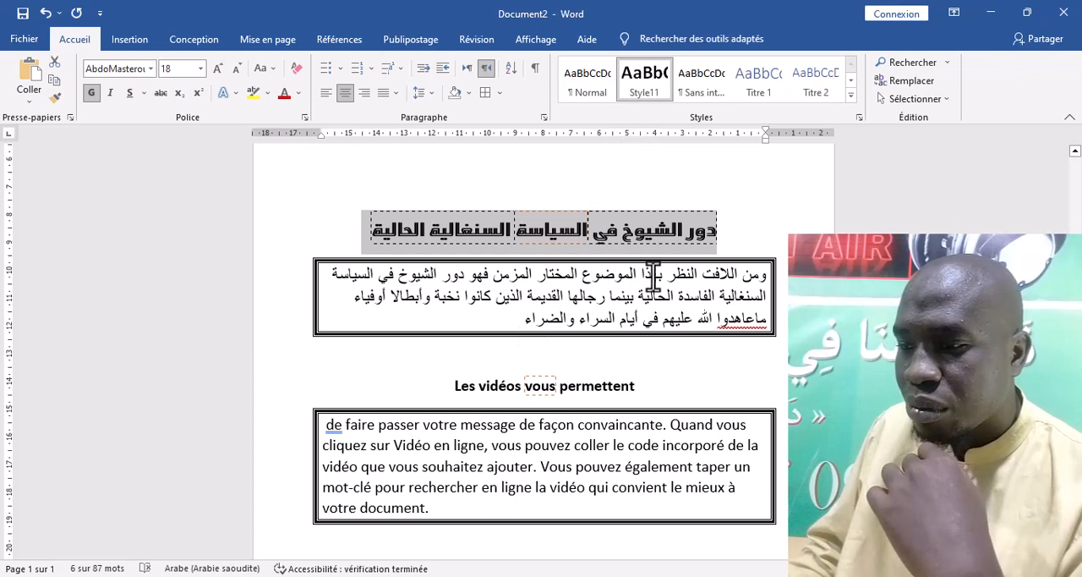
Try Style11 on the words الموضوع المختار in the Arabic paragraph and on "message de façon convaincante" in the French paragraph
left_click_drag(637, 273, 538, 275)
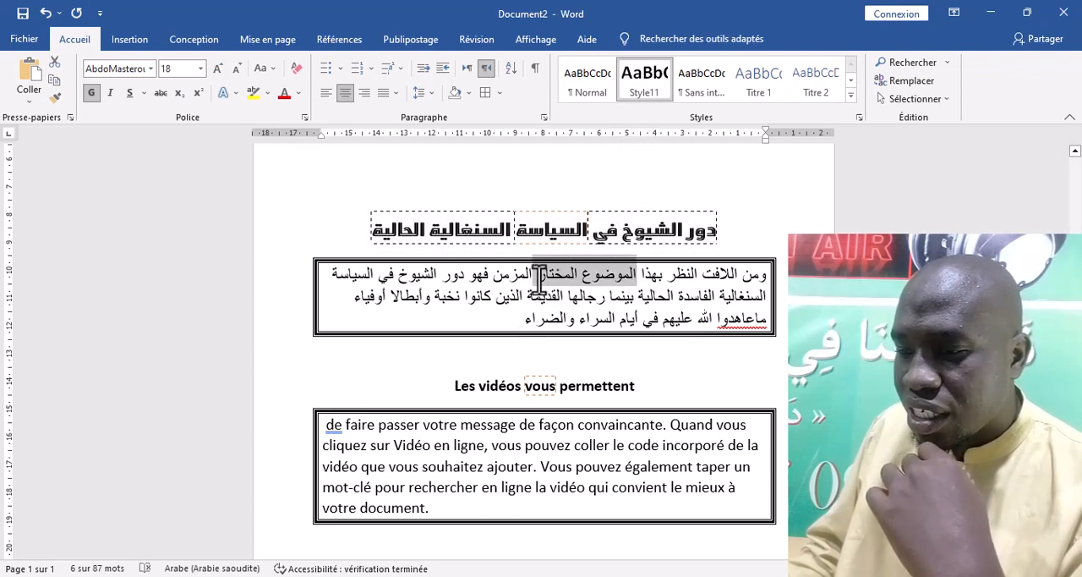
left_click(642, 85)
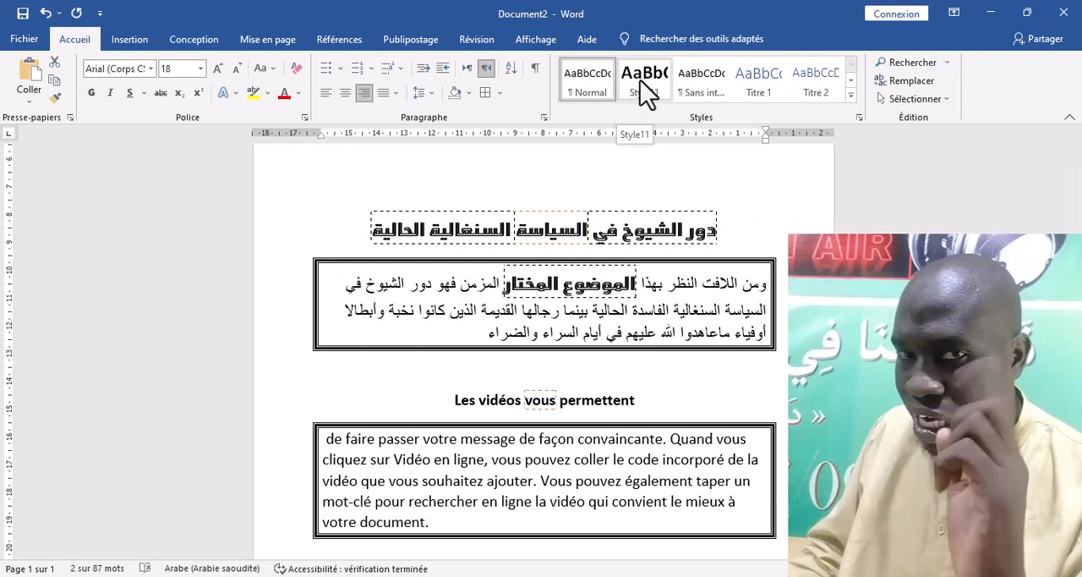
key("ctrl+z")
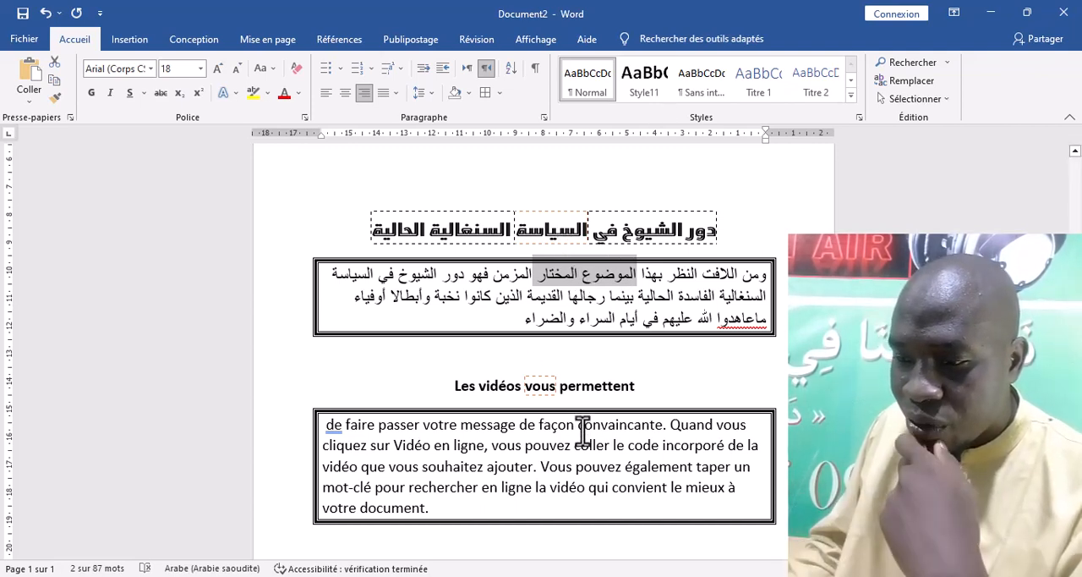
left_click_drag(583, 427, 514, 436)
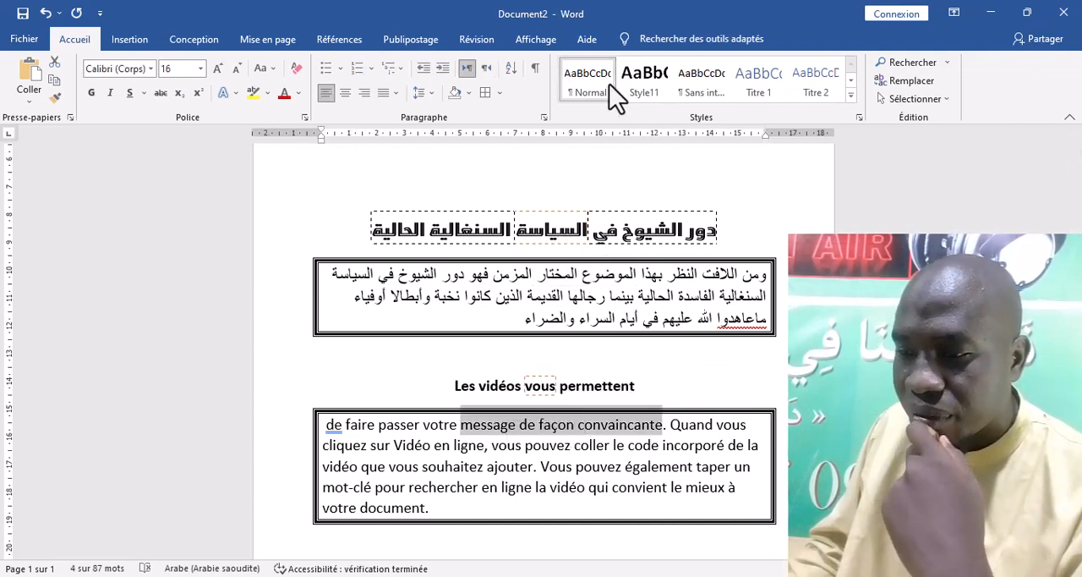
left_click(641, 85)
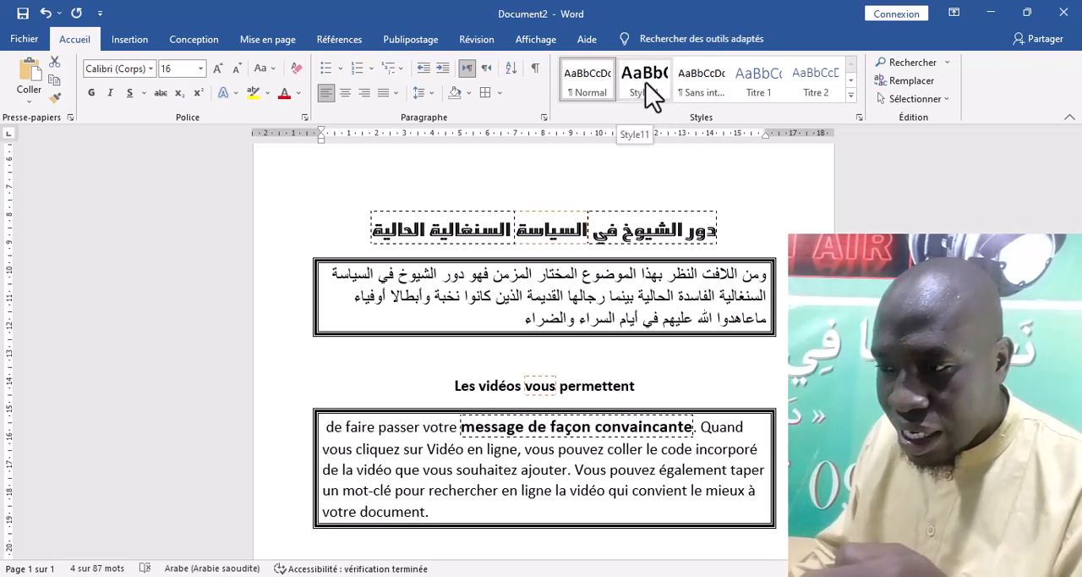
Modify Style11 so that it is available in Nouveaux documents basés sur ce modèle
right_click(647, 89)
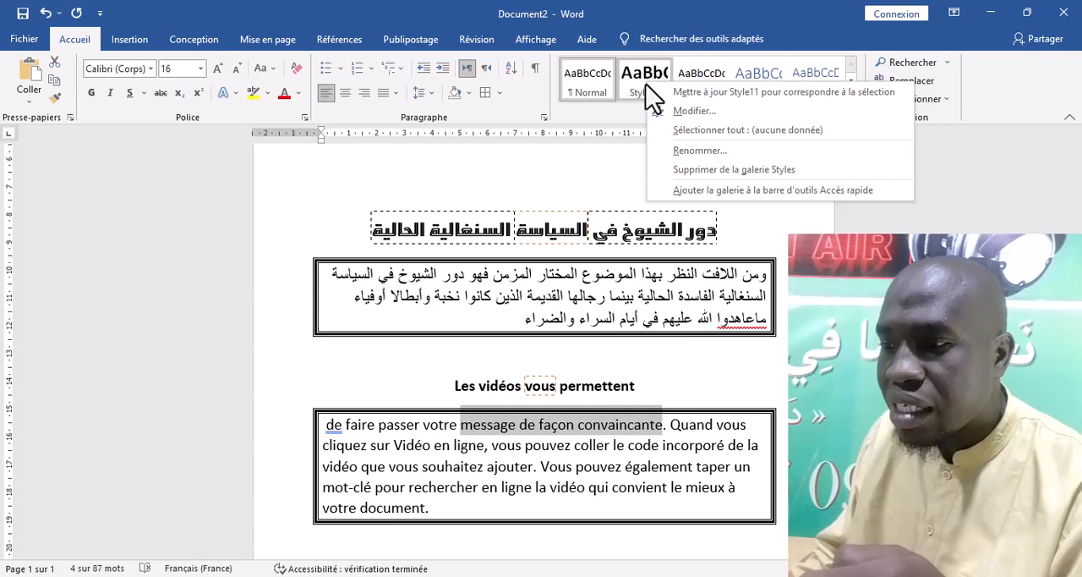
left_click(688, 111)
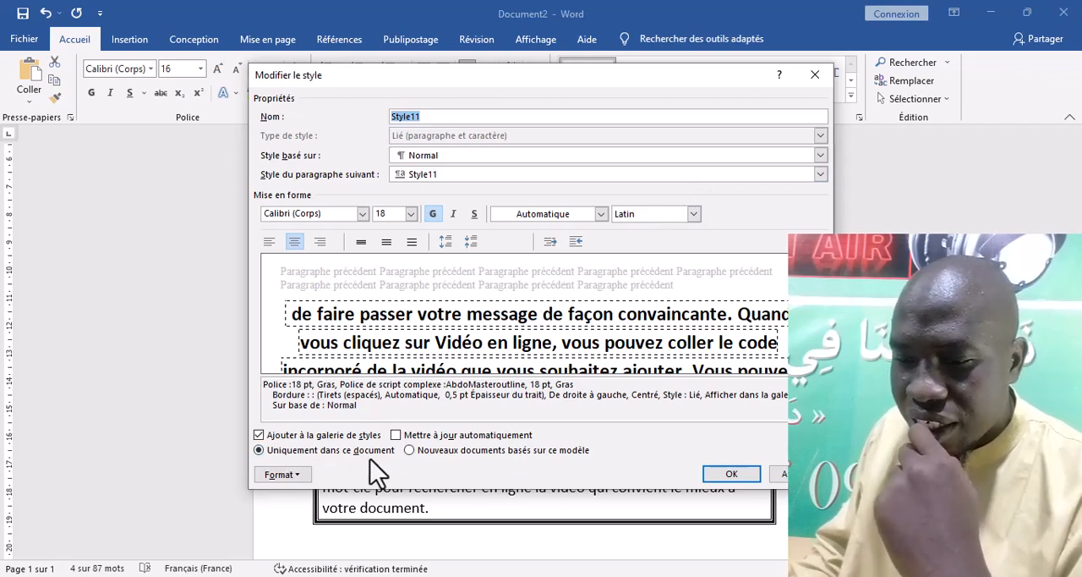
left_click(408, 452)
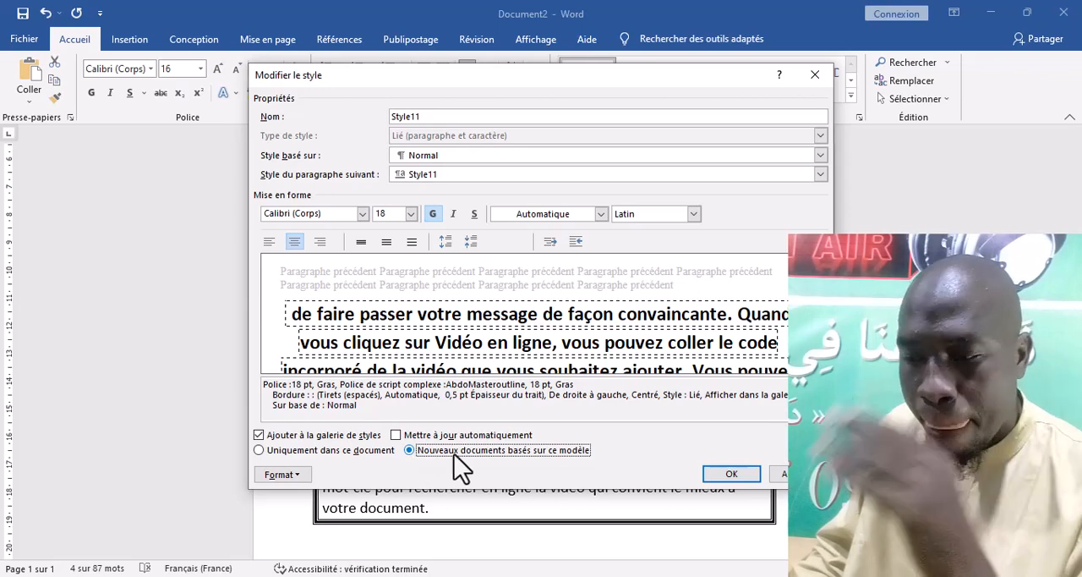
left_click(737, 474)
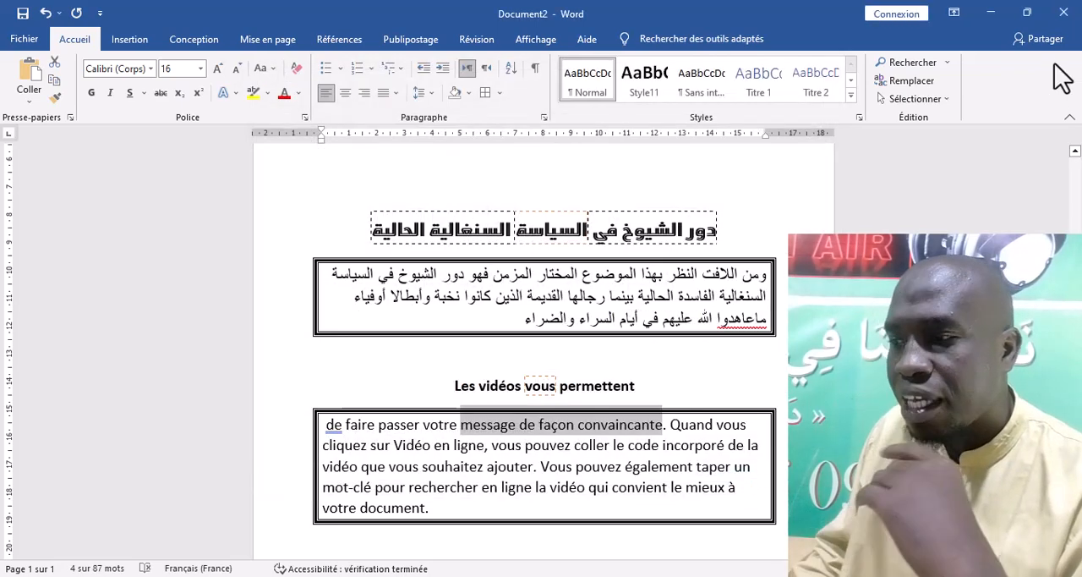
Close Document2 without saving its changes and create a new blank document
left_click(1064, 12)
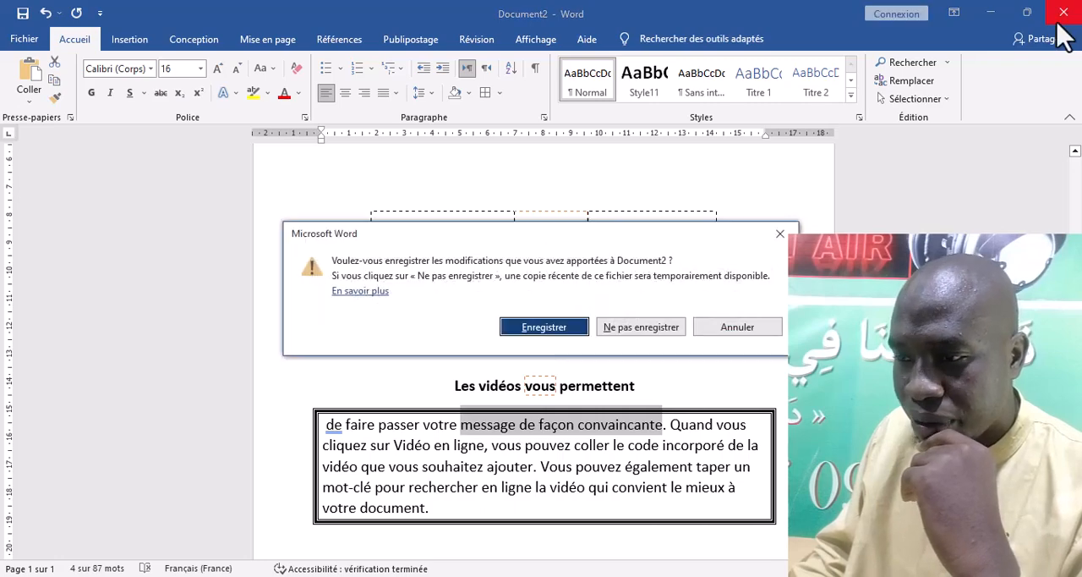
left_click(636, 330)
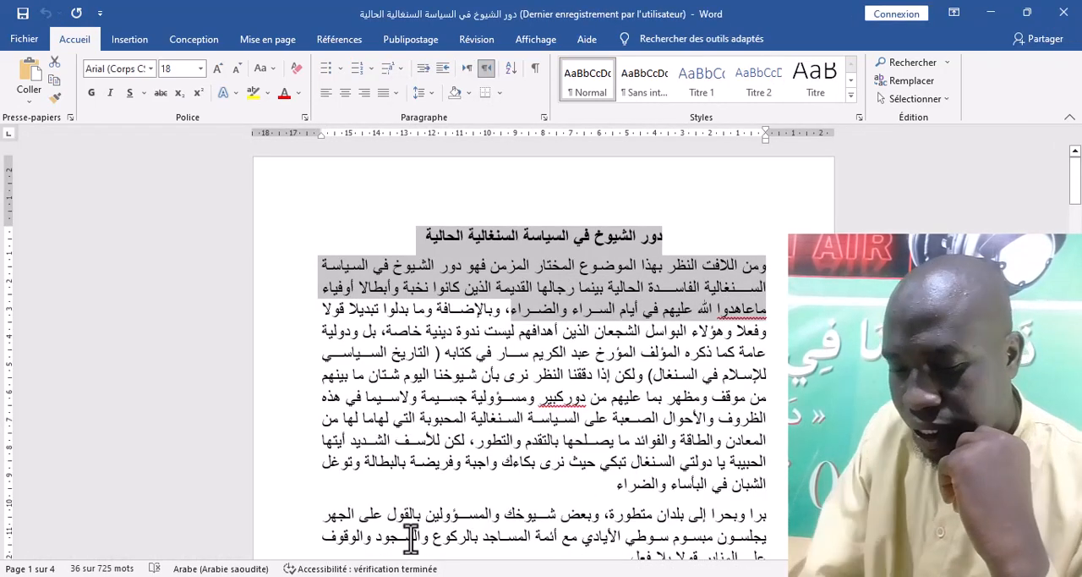
key("ctrl+n")
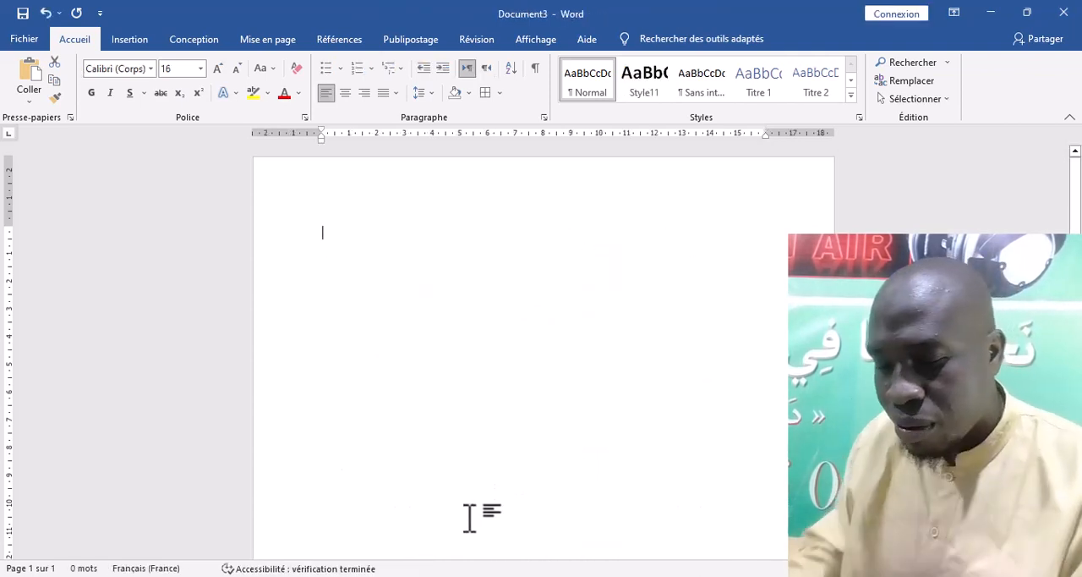
type("f")
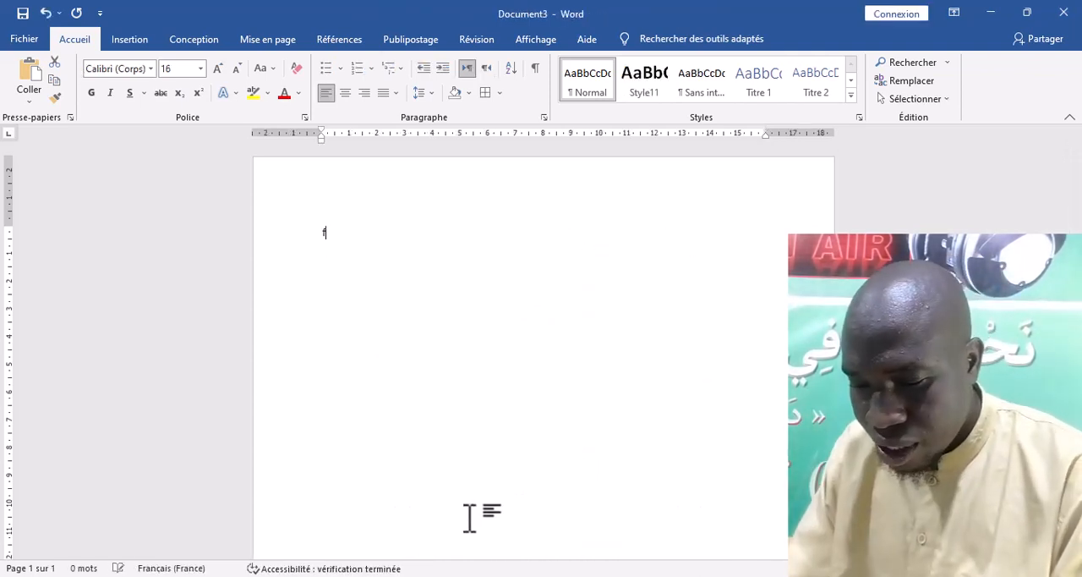
key("BackSpace")
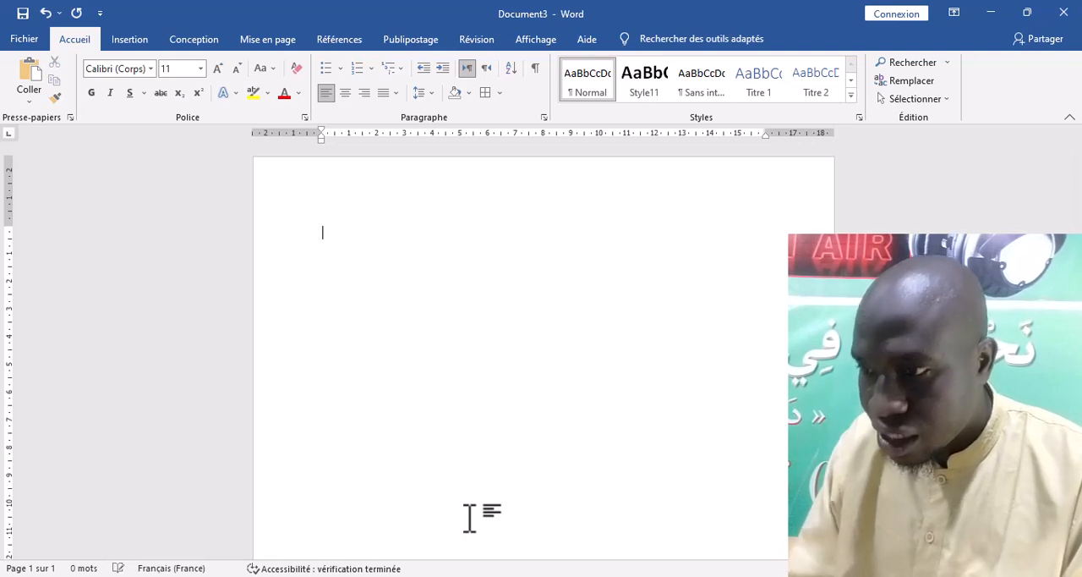
Switch the input language to Arabic and enter بسم الله الرحمن الرحمن in the blank document
key("alt+shift")
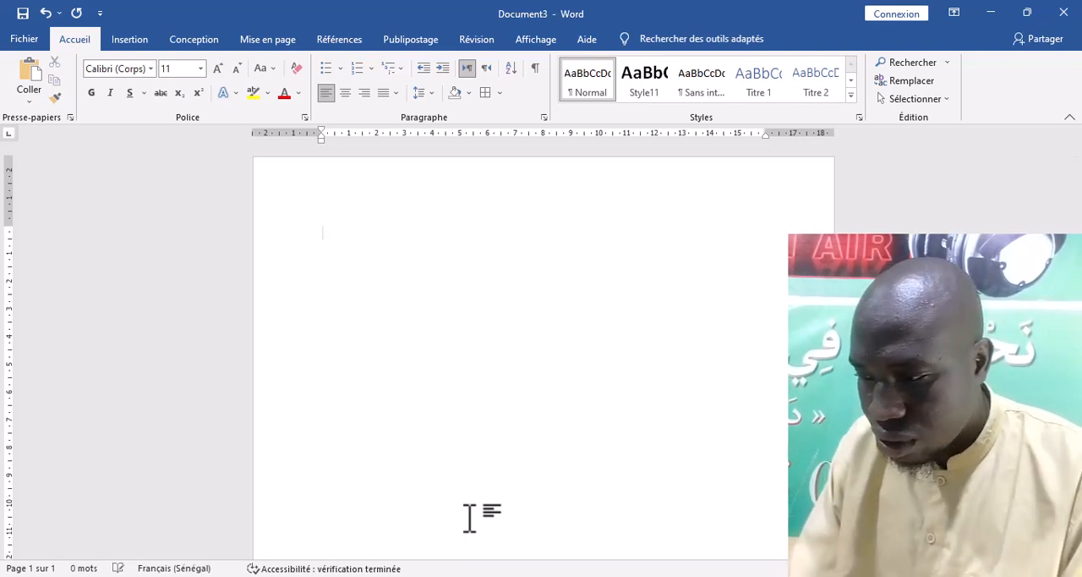
key("alt+shift")
type("بس")
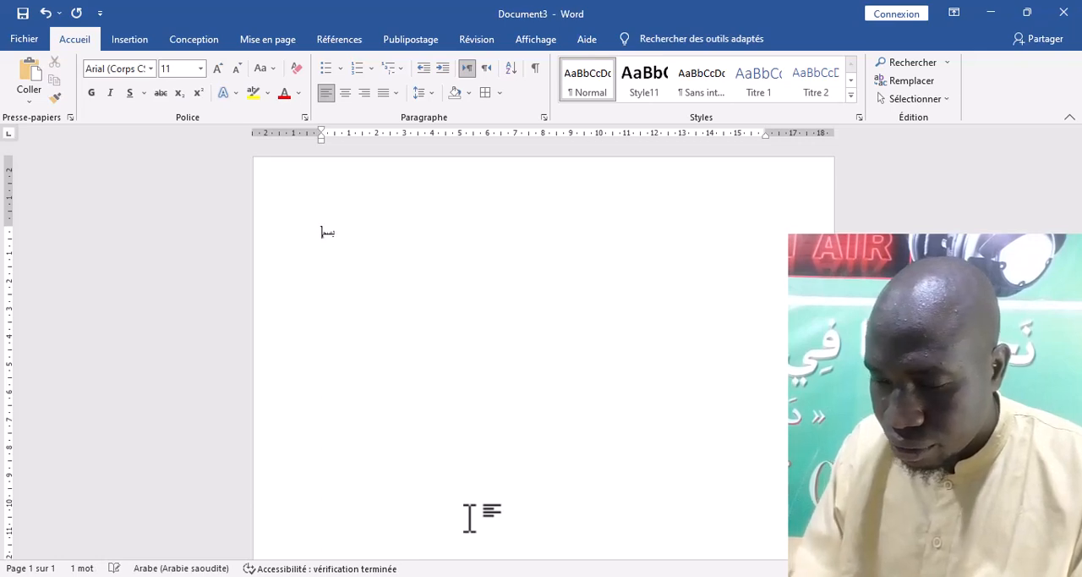
type("م الله ال")
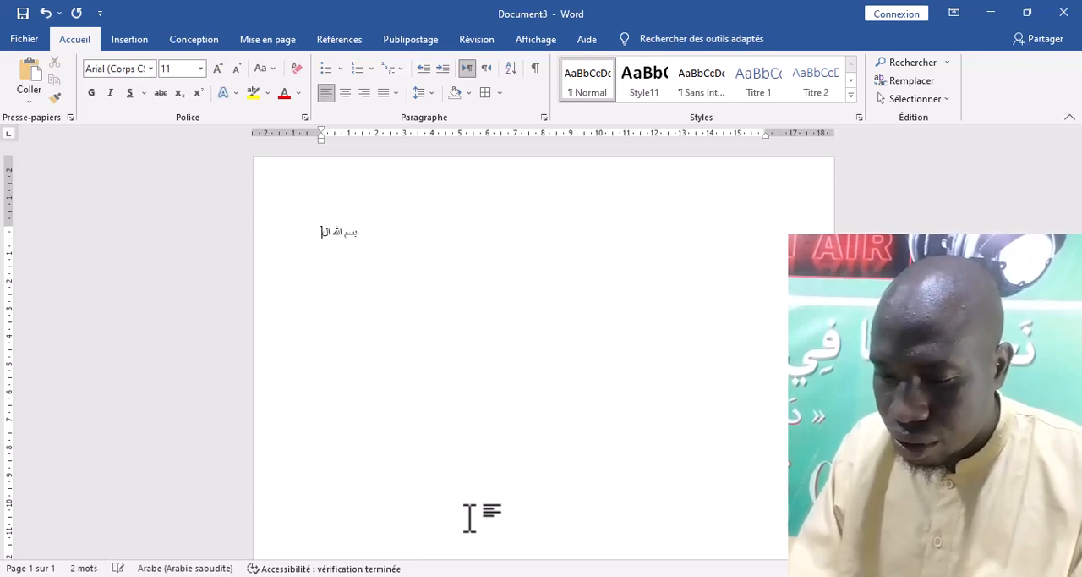
type("رحمن الرح")
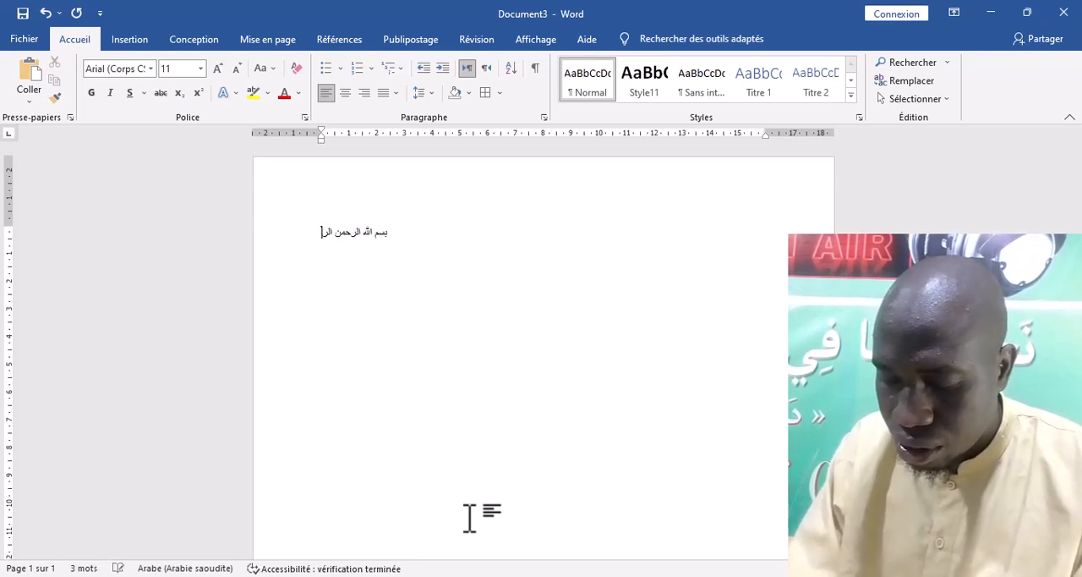
type("من")
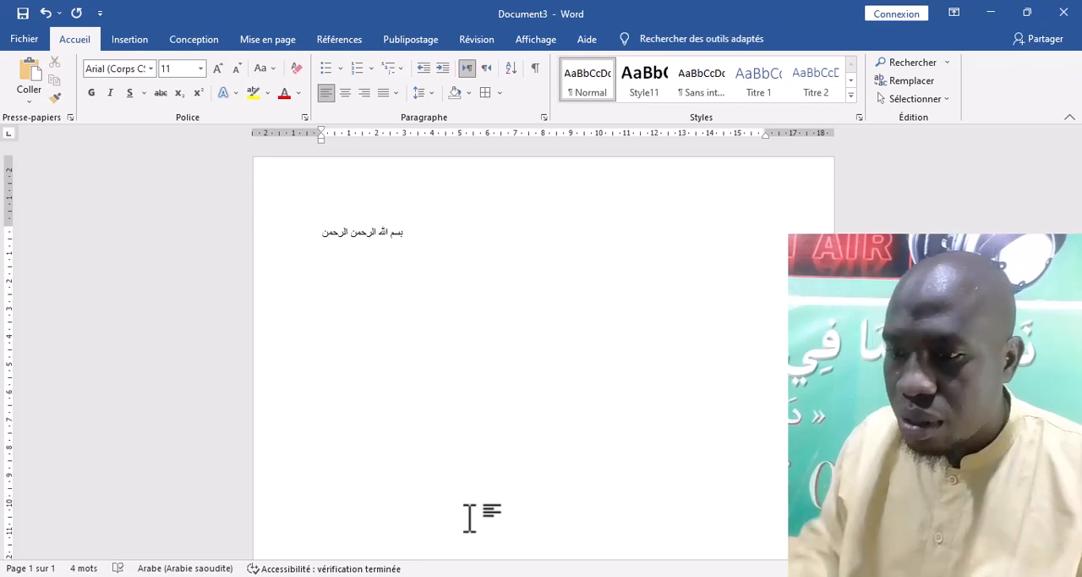
Apply Style11 to the whole Arabic line بسم الله الرحمن الرحمن
triple_click(369, 239)
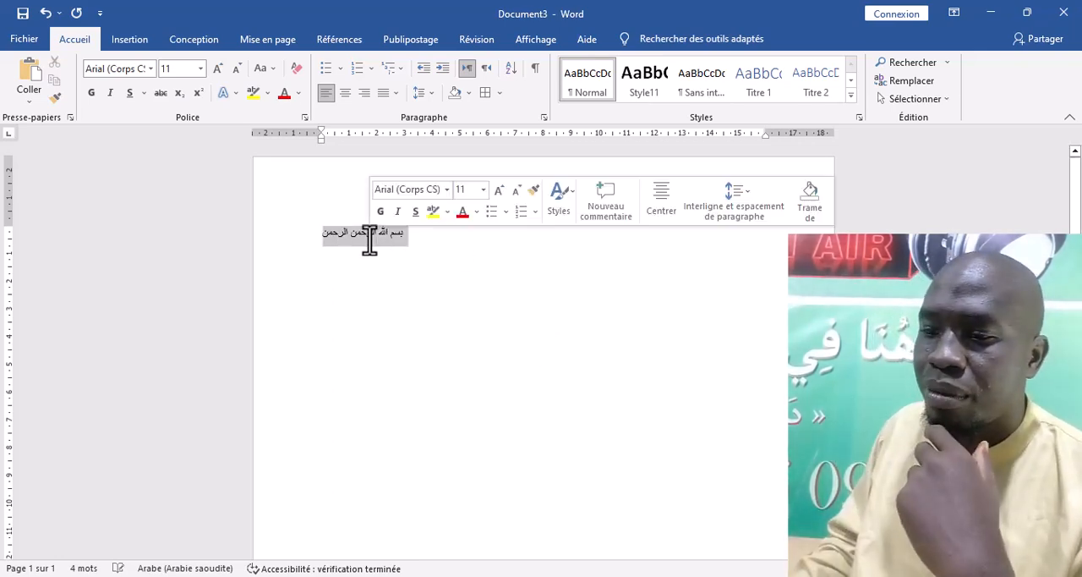
left_click(644, 87)
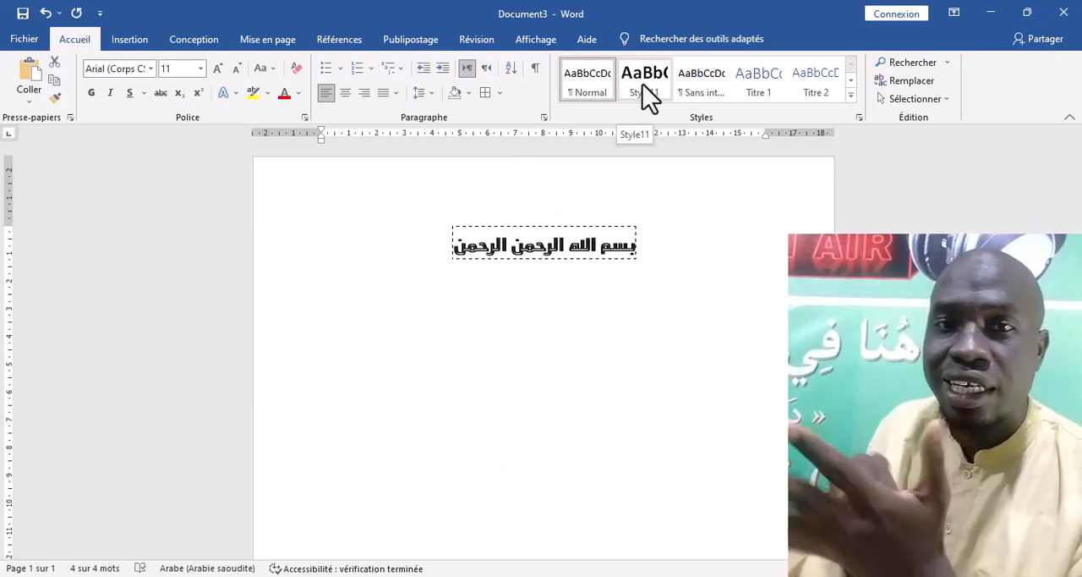
left_click(647, 95)
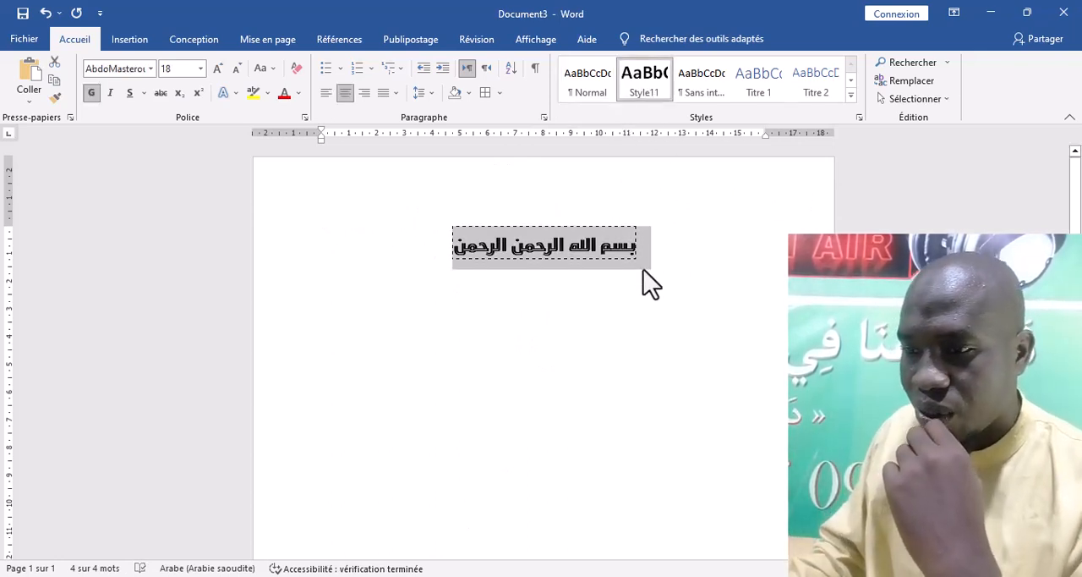